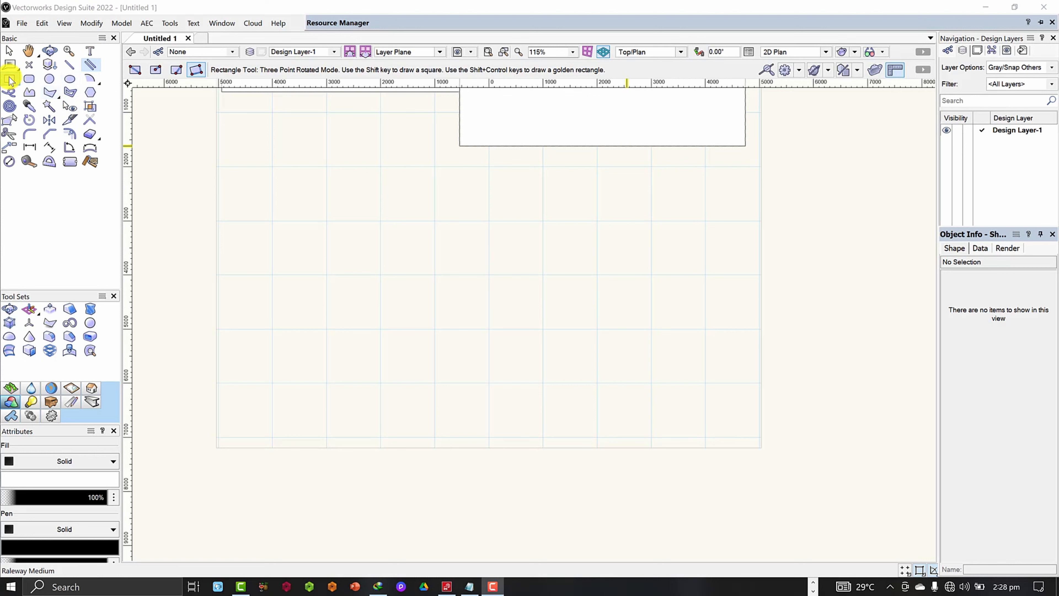
Draw a single horizontal line about 7101 mm long in the empty area below the rectangles.
click(69, 65)
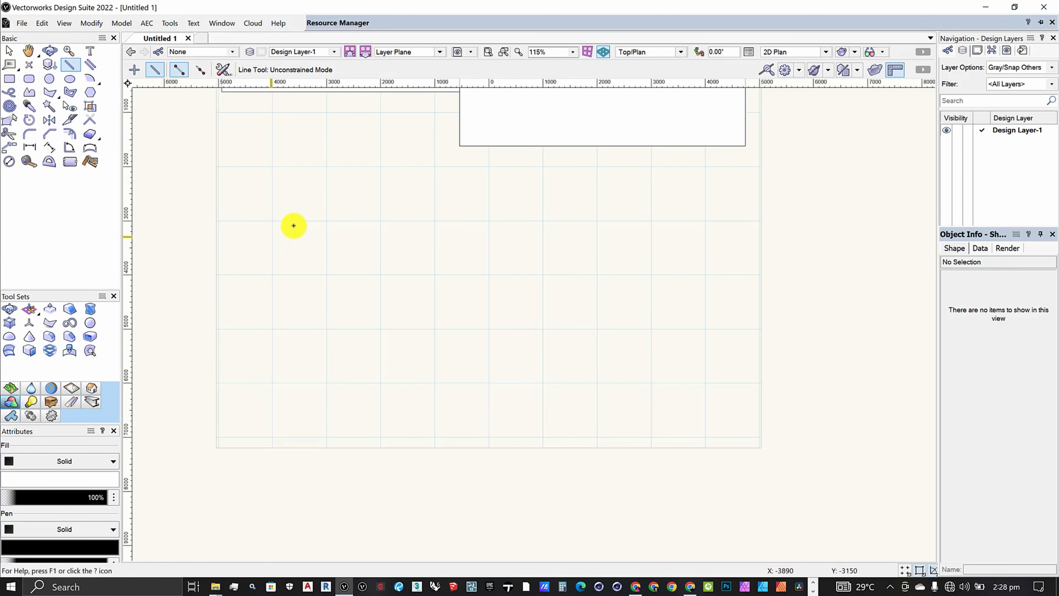
click(274, 222)
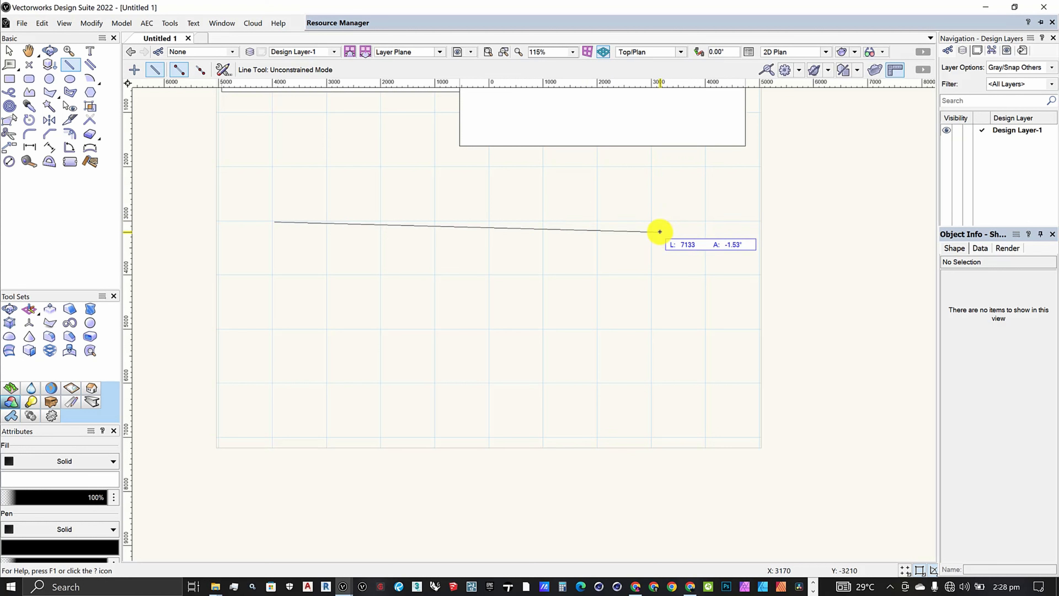
click(658, 224)
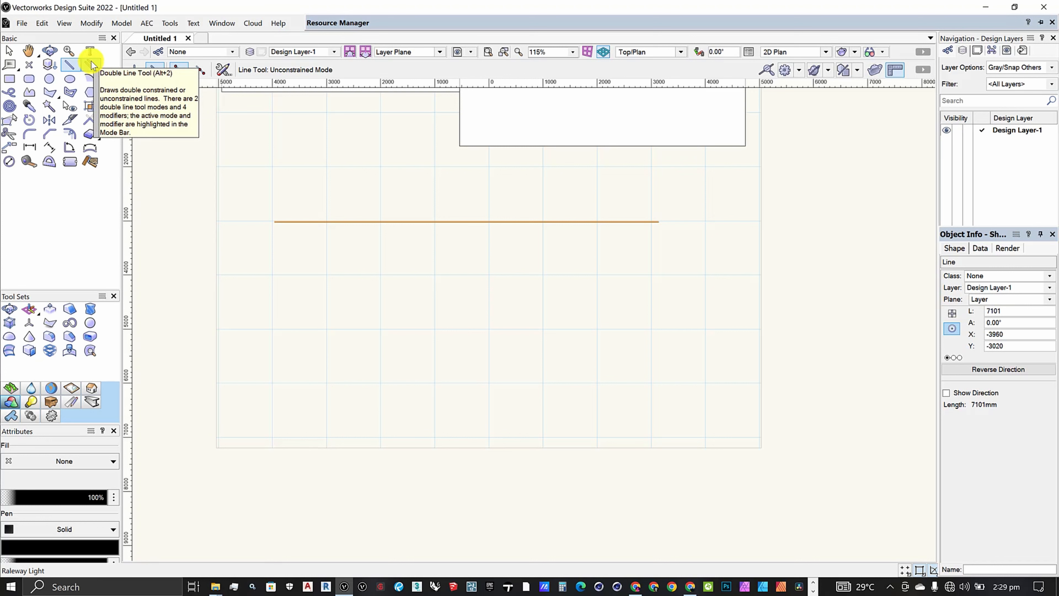
Set up the Double Line tool in Left Control Line mode with 300 mm separation and the Create Lines option.
click(91, 65)
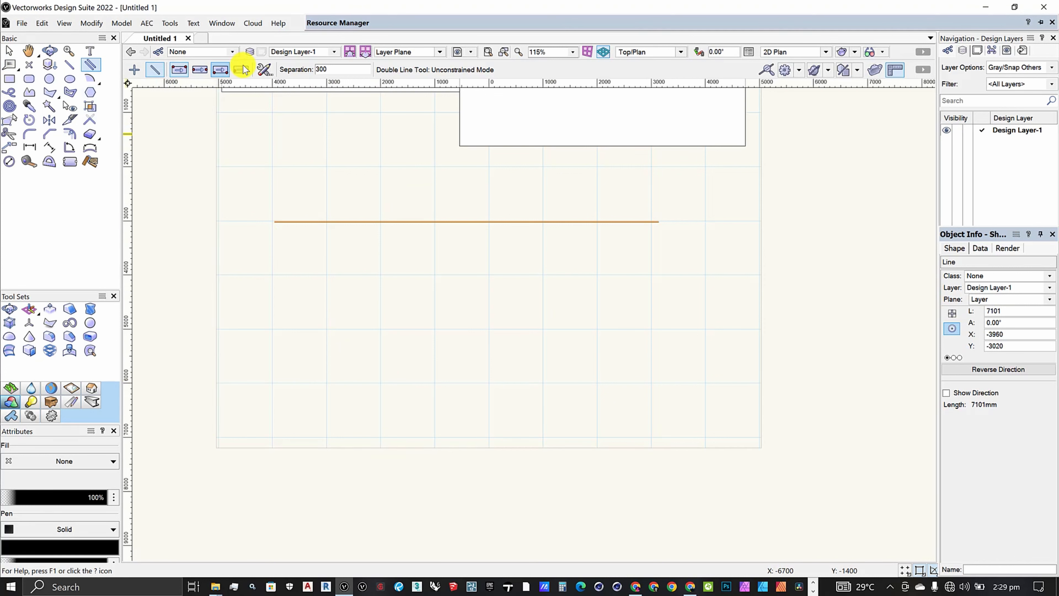
click(178, 71)
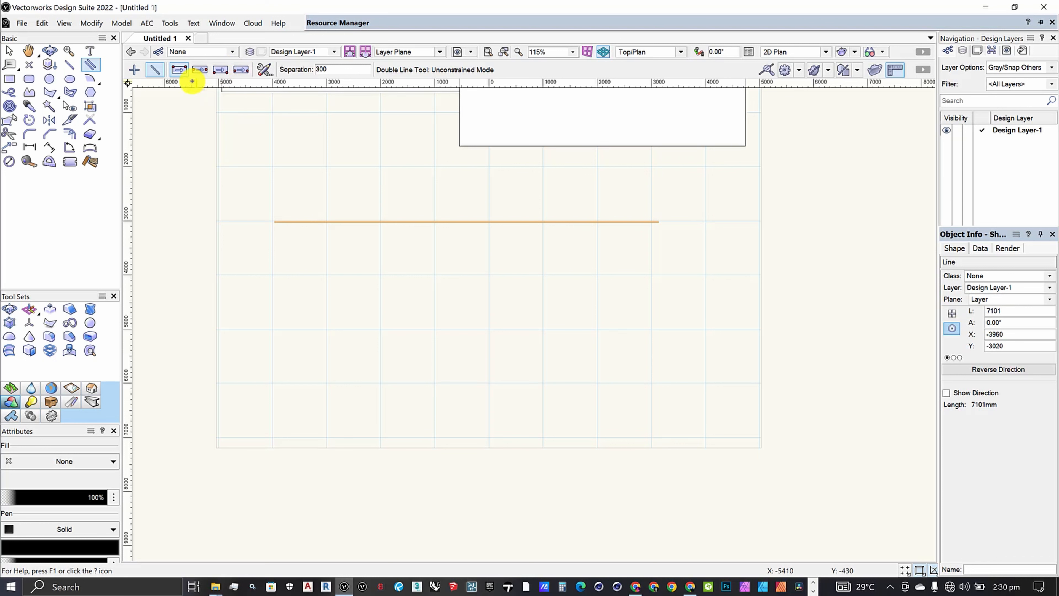
click(263, 71)
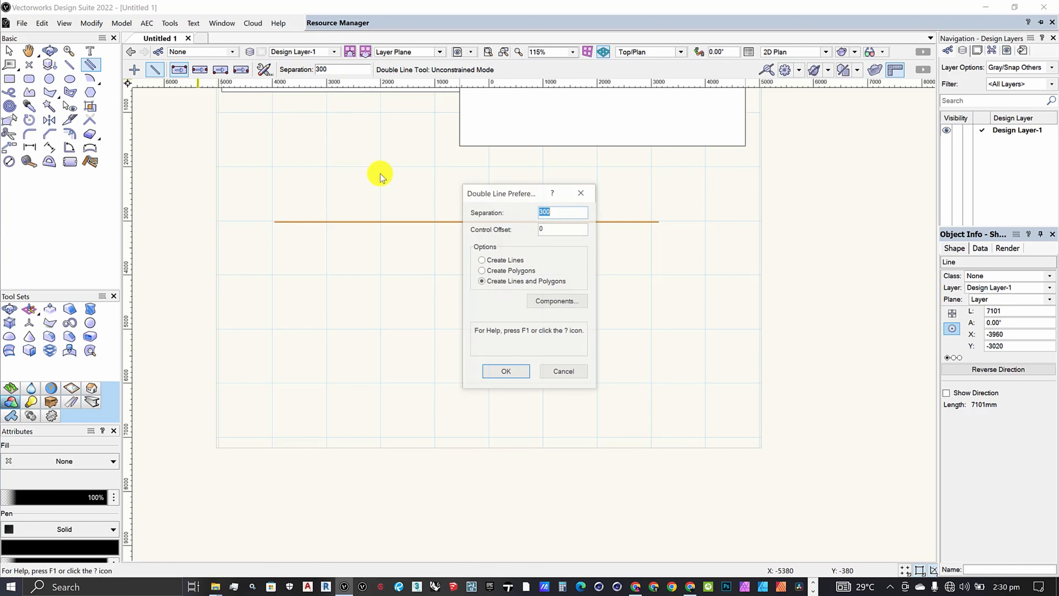
mouse_move(490, 197)
mouse_down()
mouse_move(624, 165)
mouse_move(669, 180)
mouse_move(690, 178)
mouse_move(689, 167)
mouse_up()
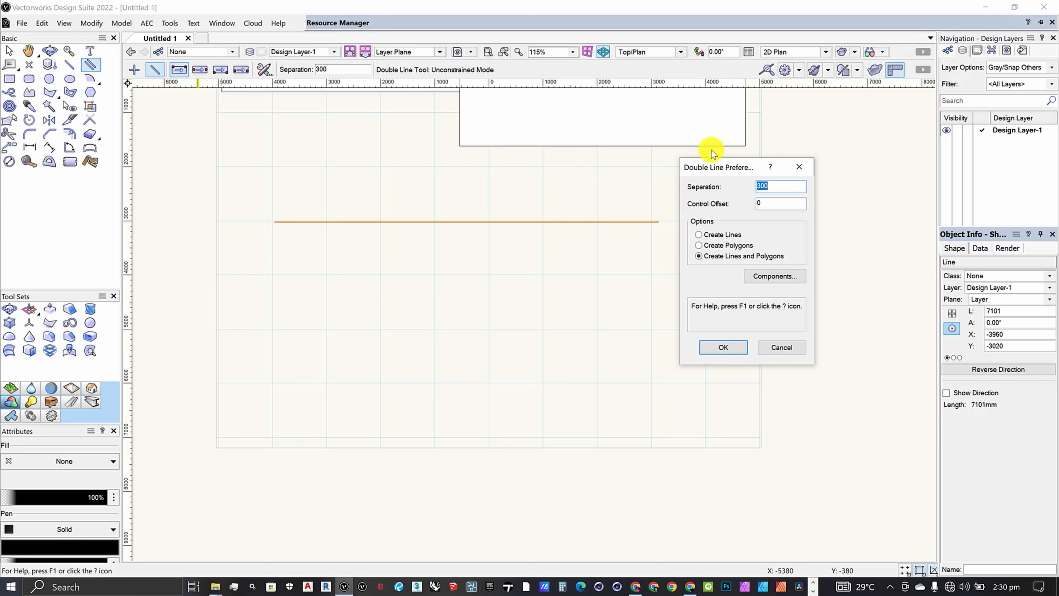
drag(683, 171, 720, 139)
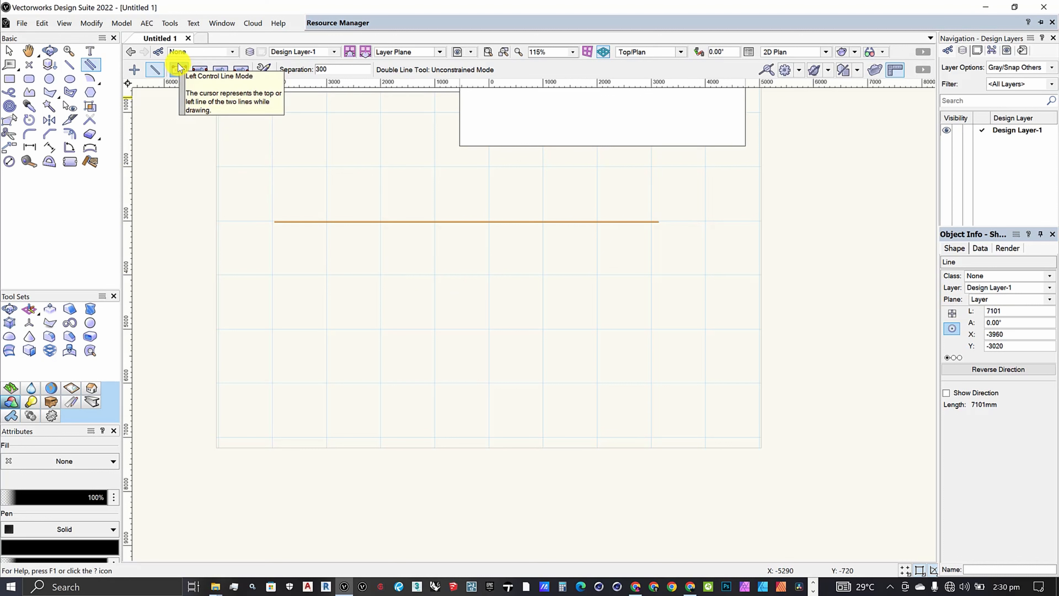
click(263, 69)
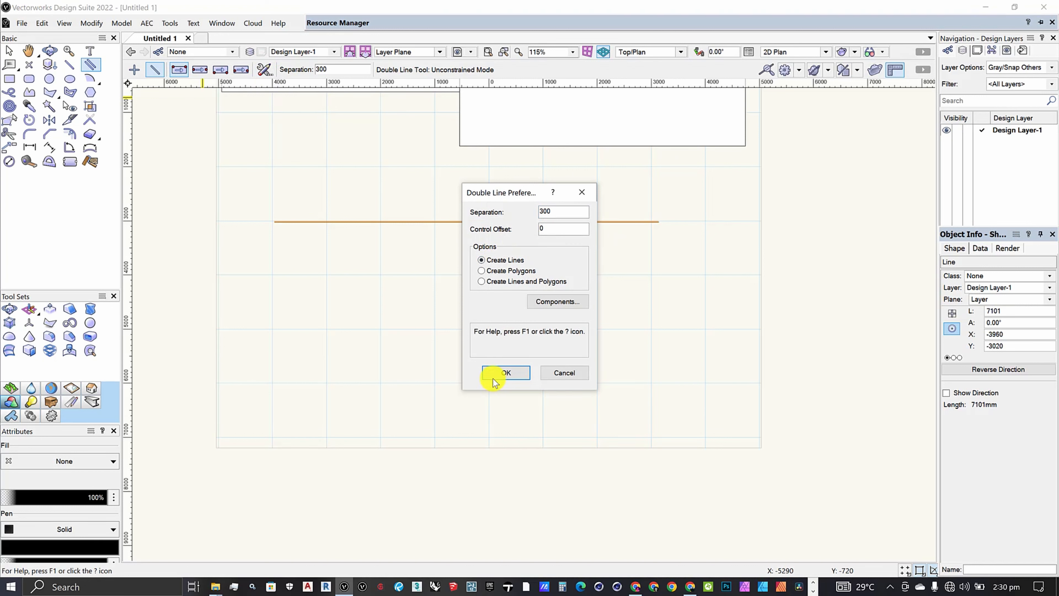
click(502, 373)
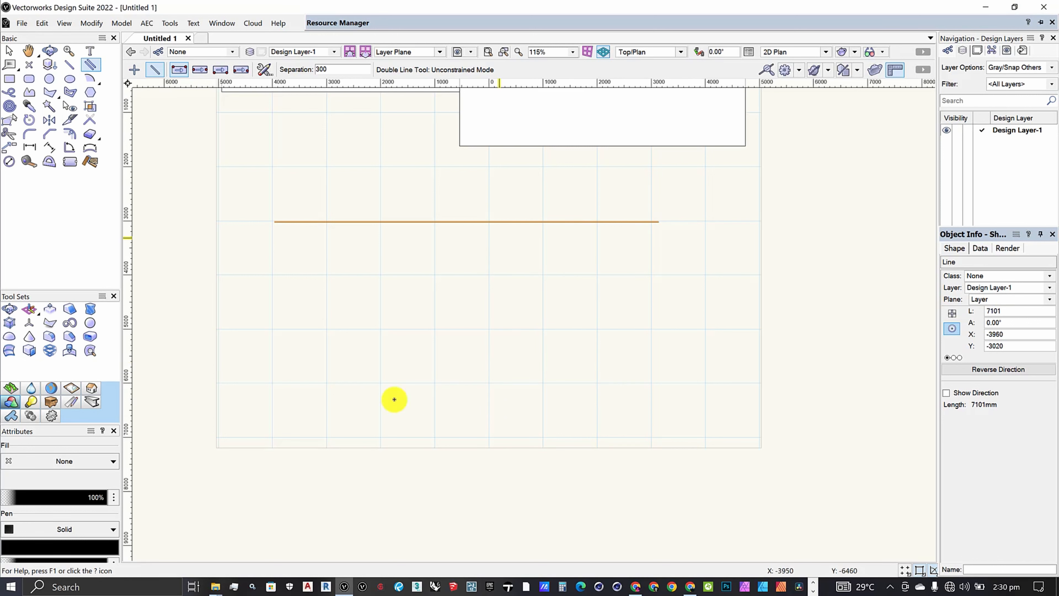
Draw a horizontal double line about 7962 mm long below the single line.
click(274, 324)
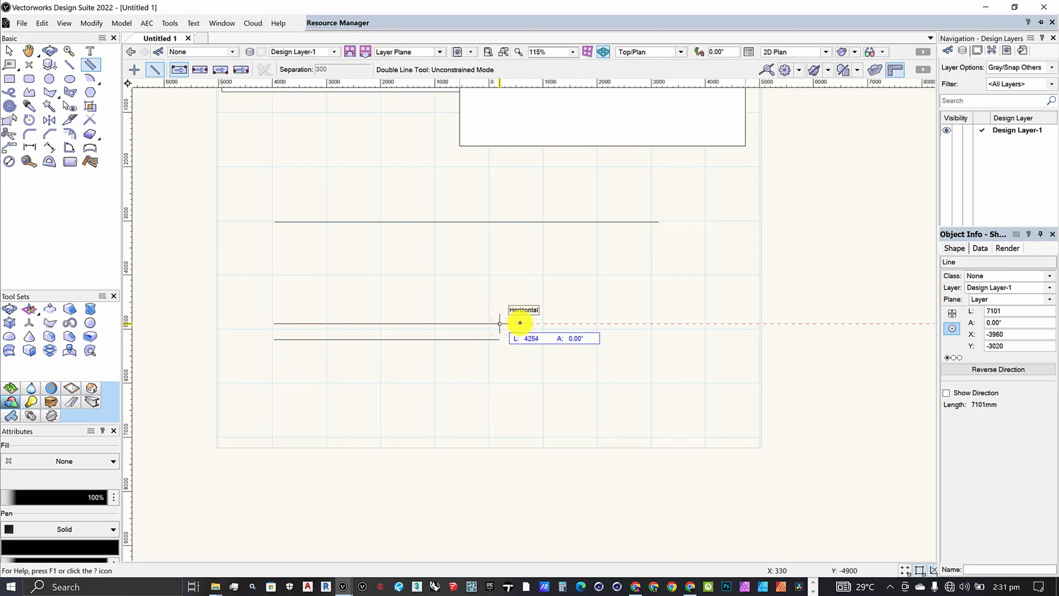
click(553, 301)
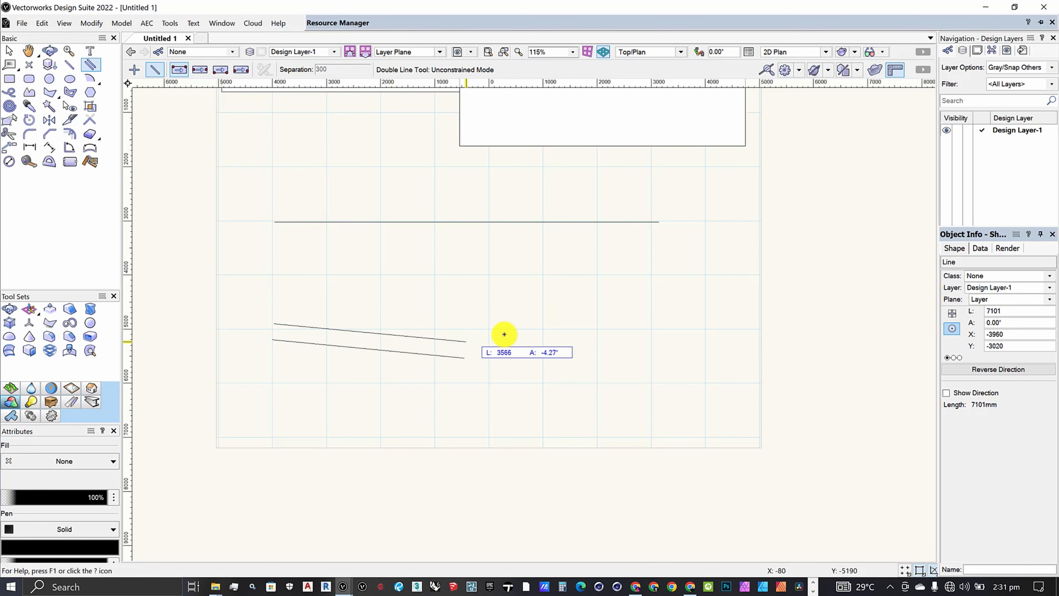
click(274, 323)
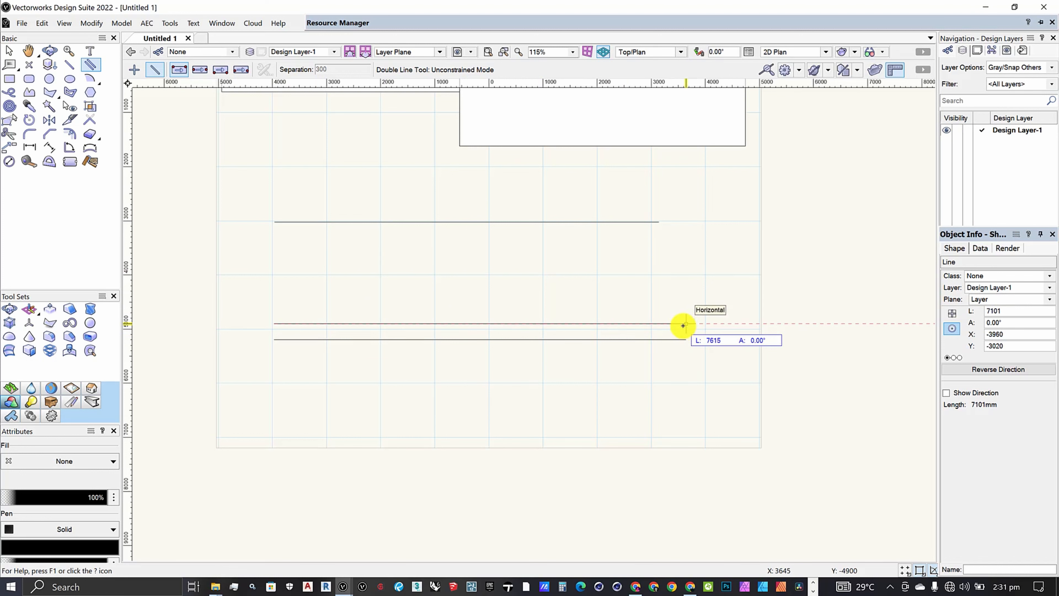
click(705, 320)
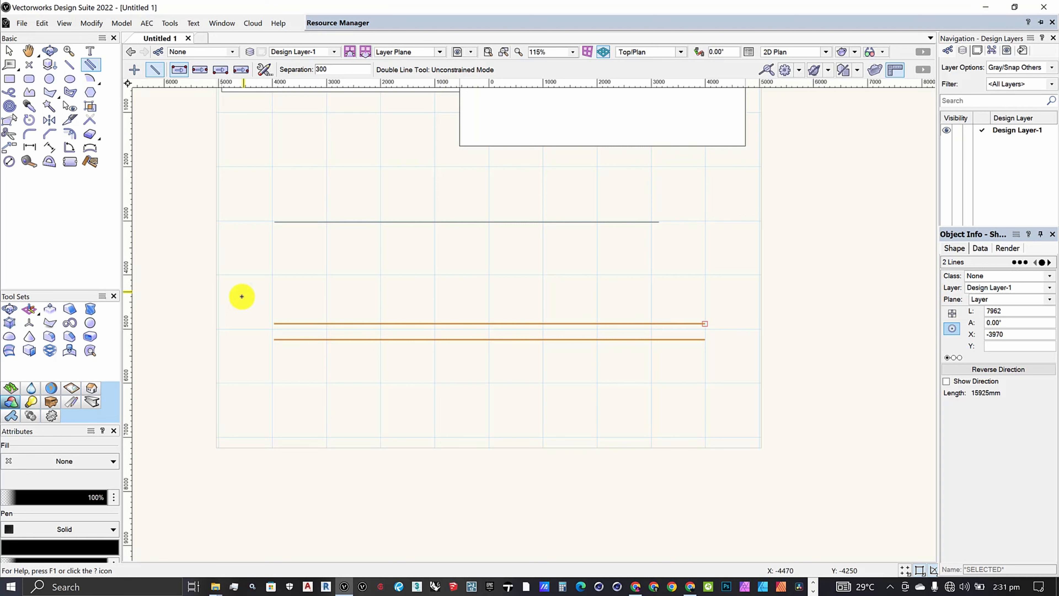
Review the double line options and examine the drawn pair by selecting its lines individually and both together.
click(265, 71)
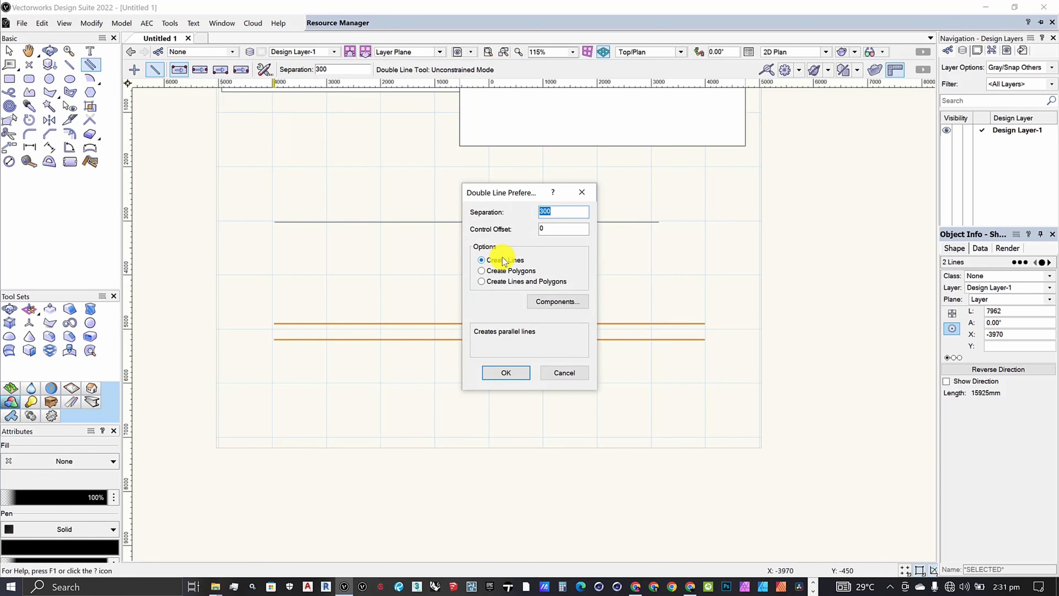
click(508, 374)
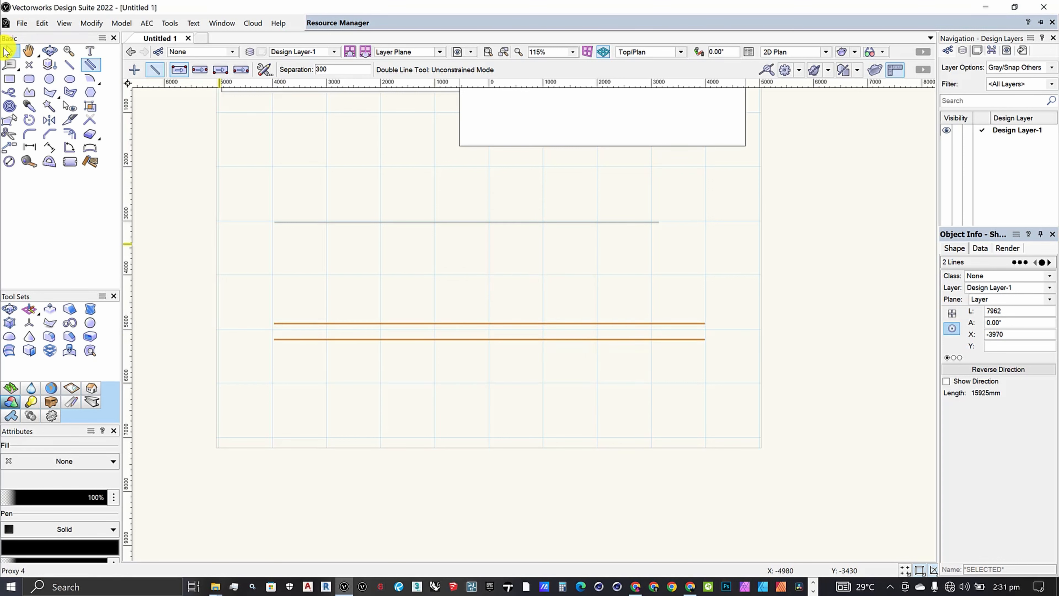
click(6, 51)
click(494, 273)
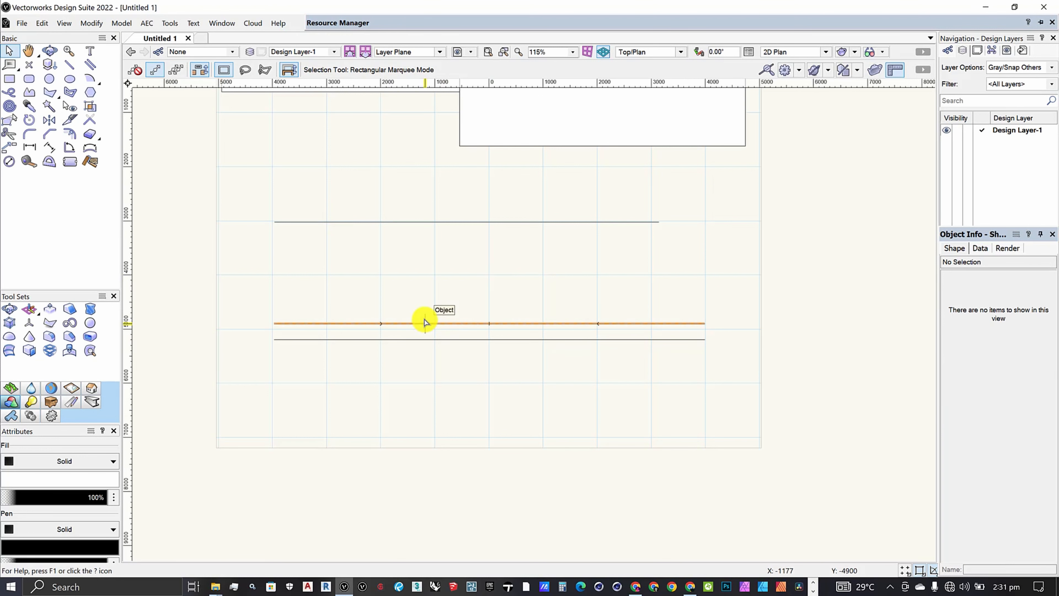
click(424, 322)
click(421, 338)
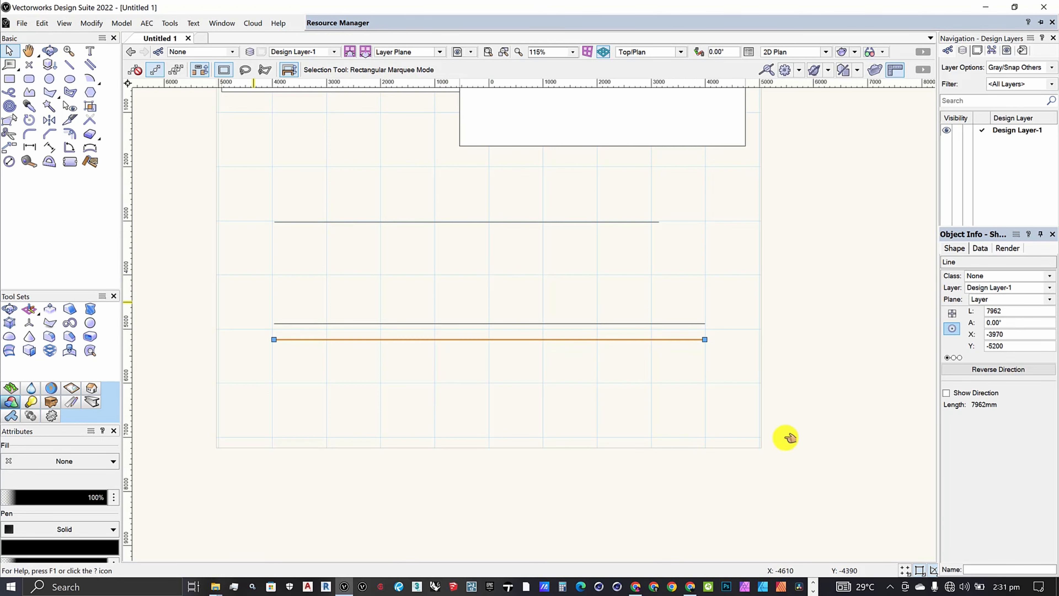
drag(239, 295, 751, 413)
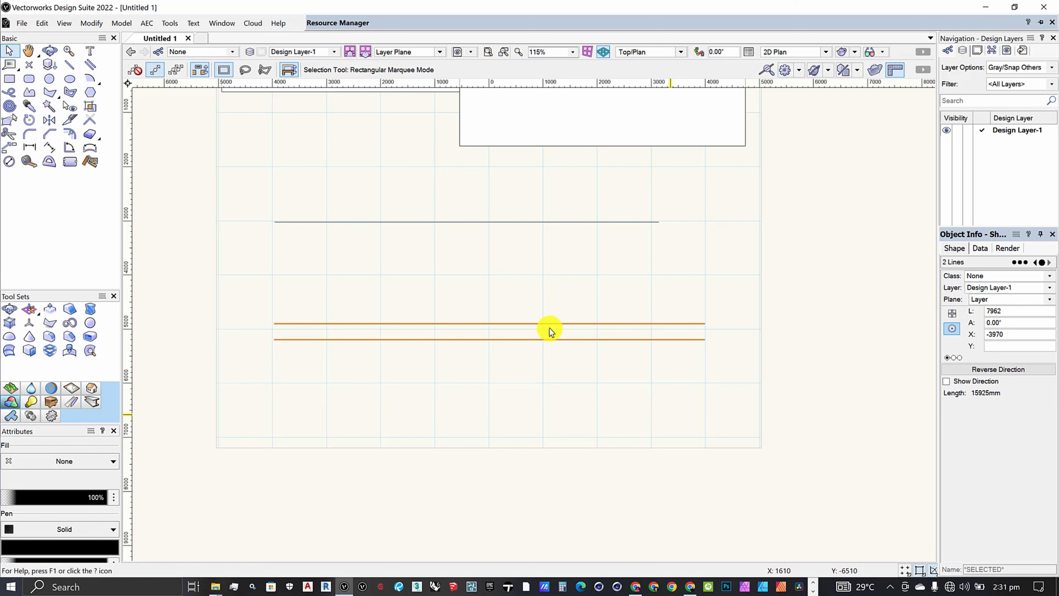
click(543, 290)
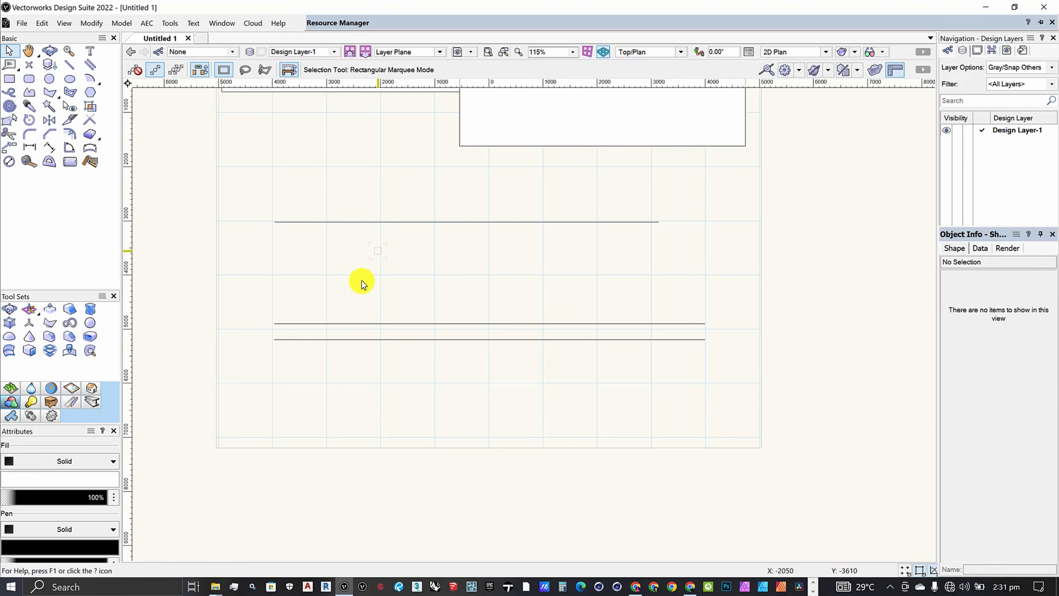
drag(236, 285, 736, 380)
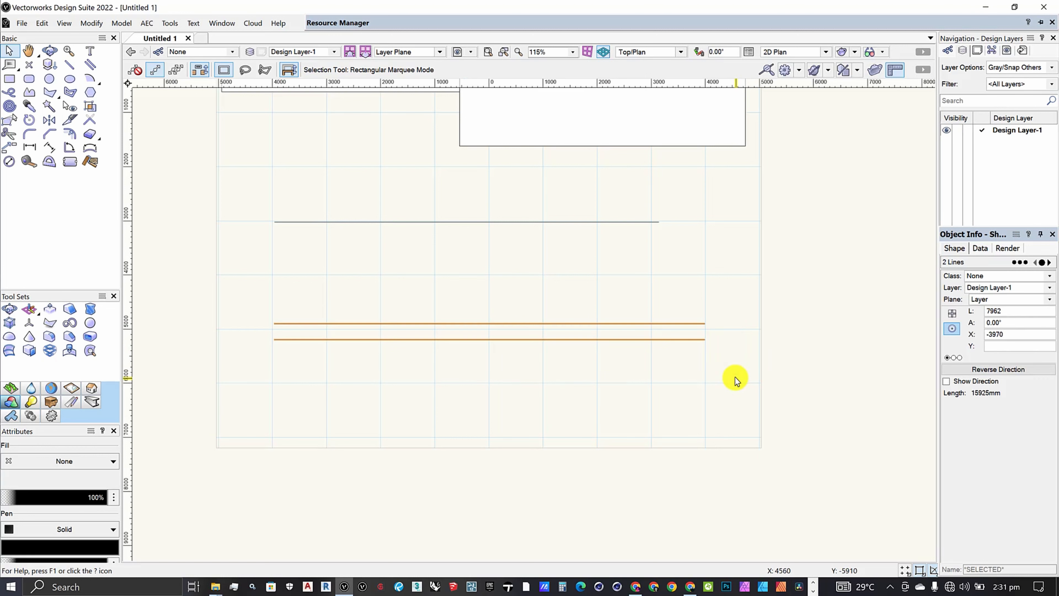
Switch the Double Line preferences to Create Polygons, keeping the 300 mm separation.
click(92, 66)
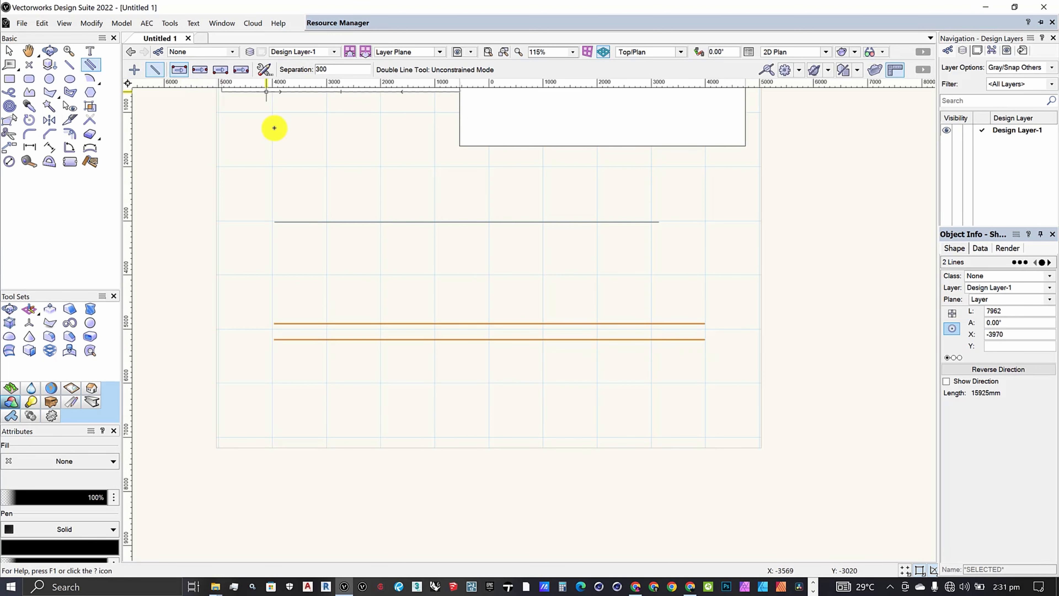
click(266, 71)
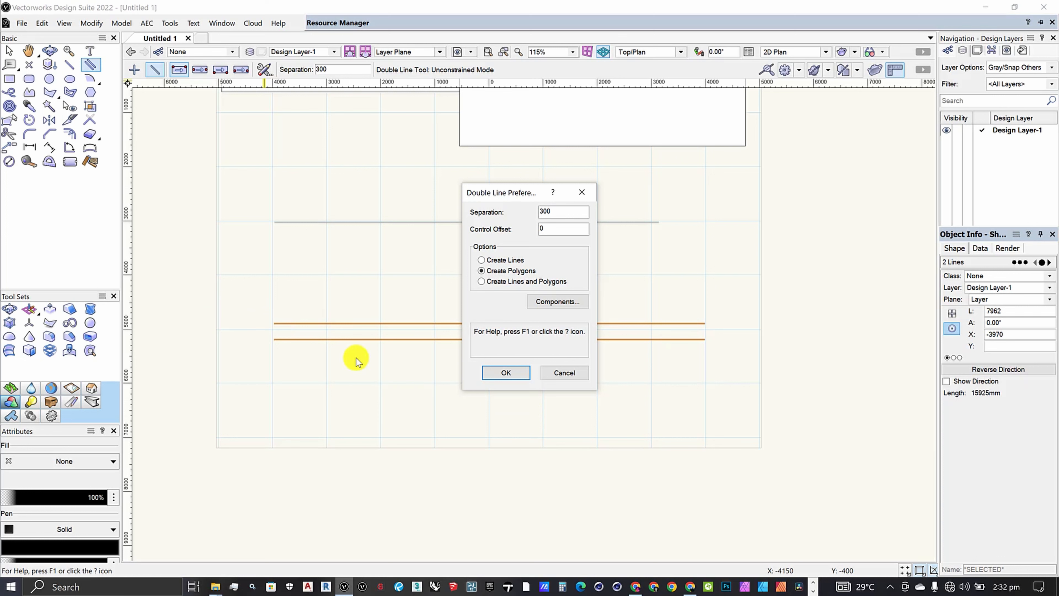
click(507, 372)
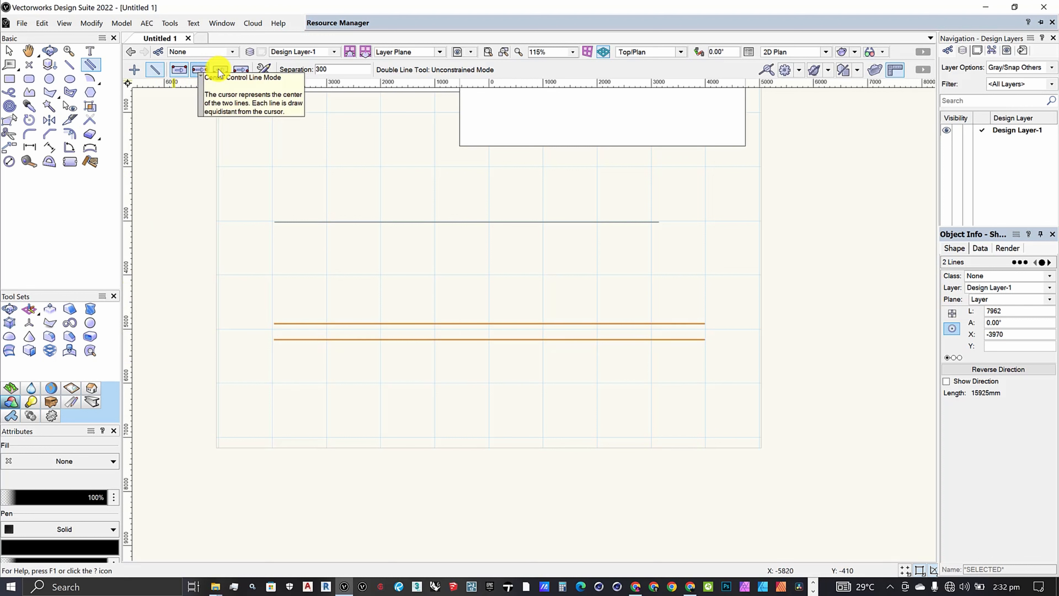
click(241, 70)
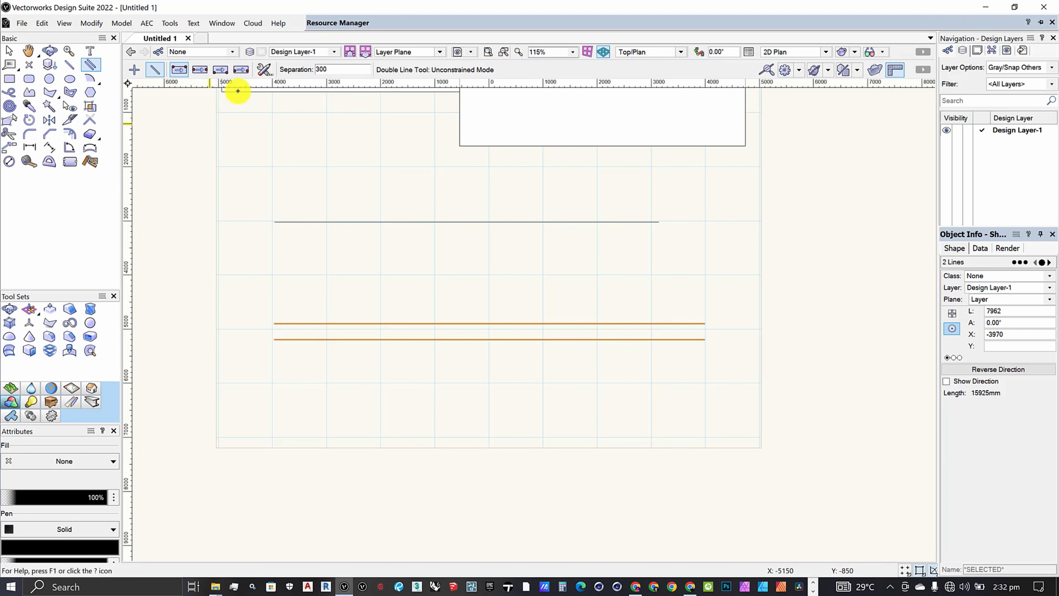
click(263, 70)
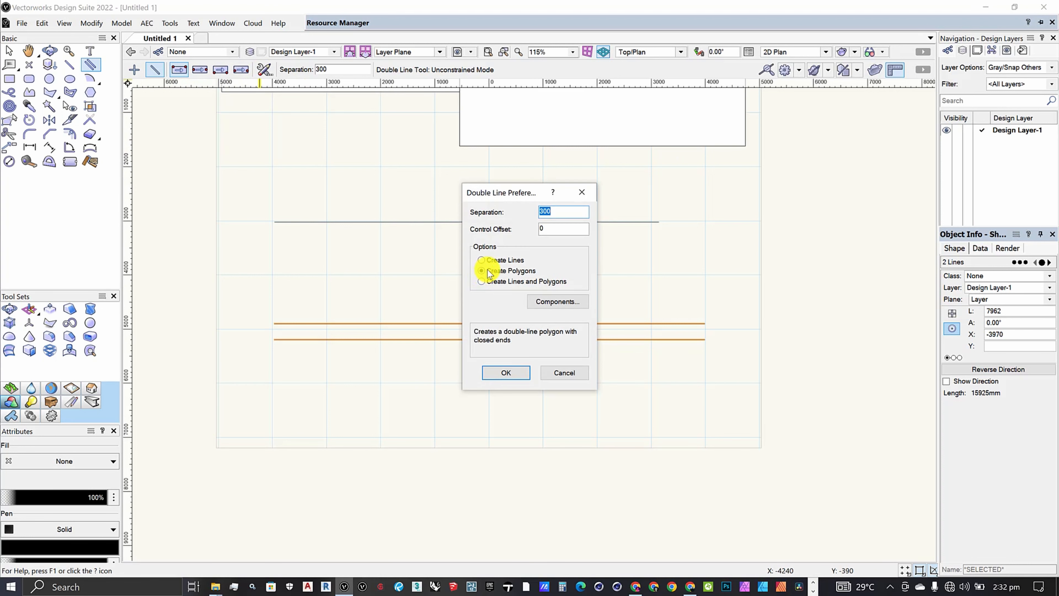
click(505, 372)
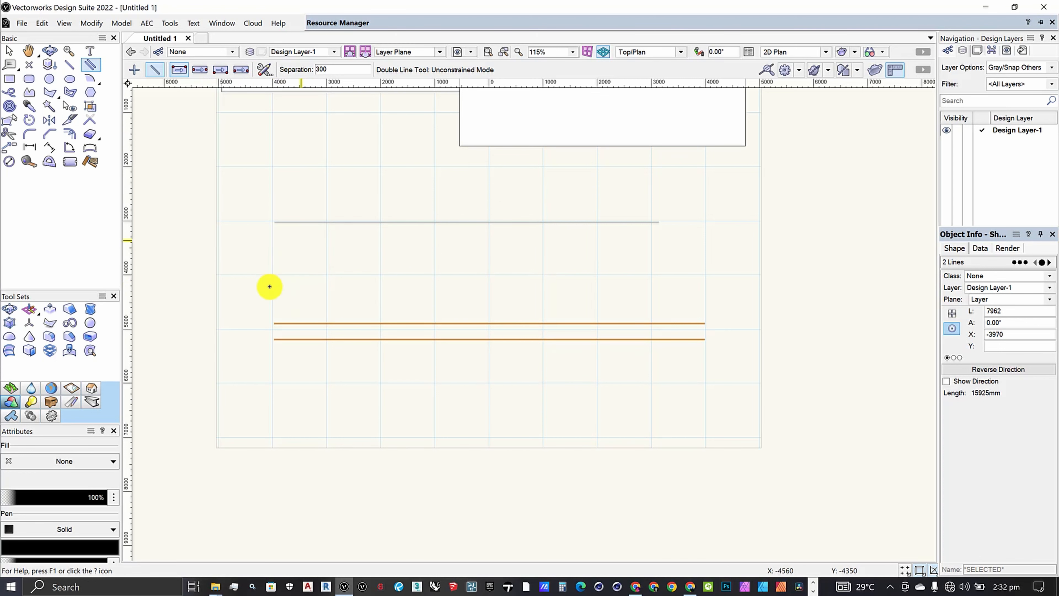
Draw a horizontal double-line polygon about 7996 mm long between the single line and the parallel pair.
click(271, 273)
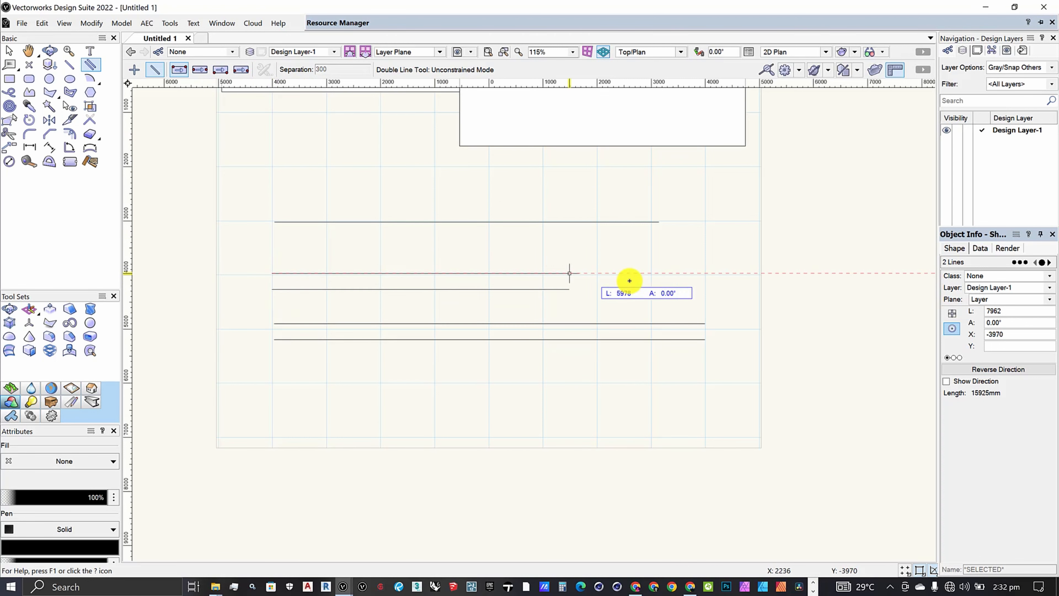
click(704, 278)
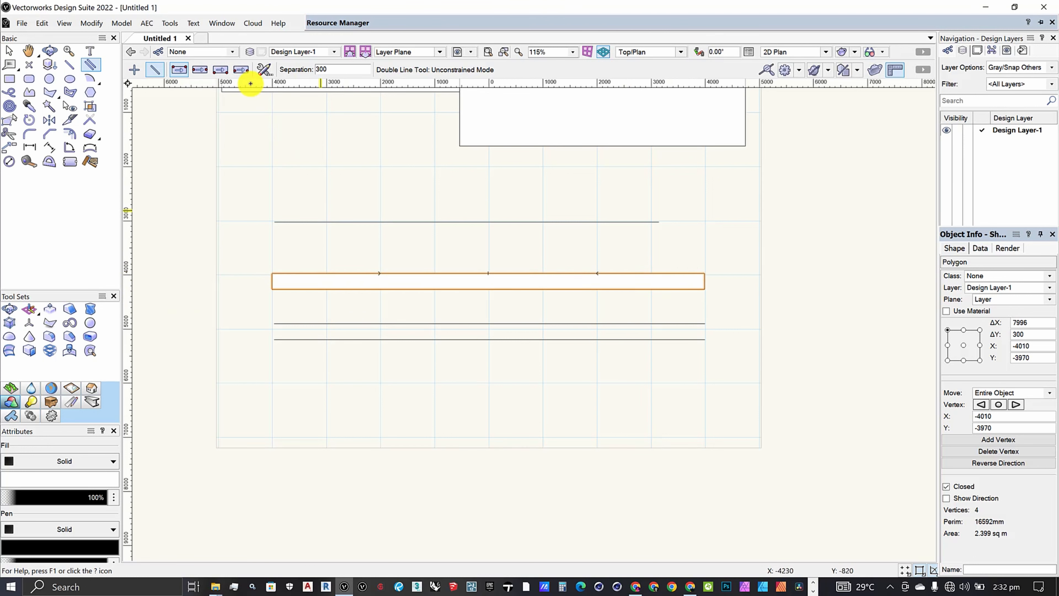
click(263, 70)
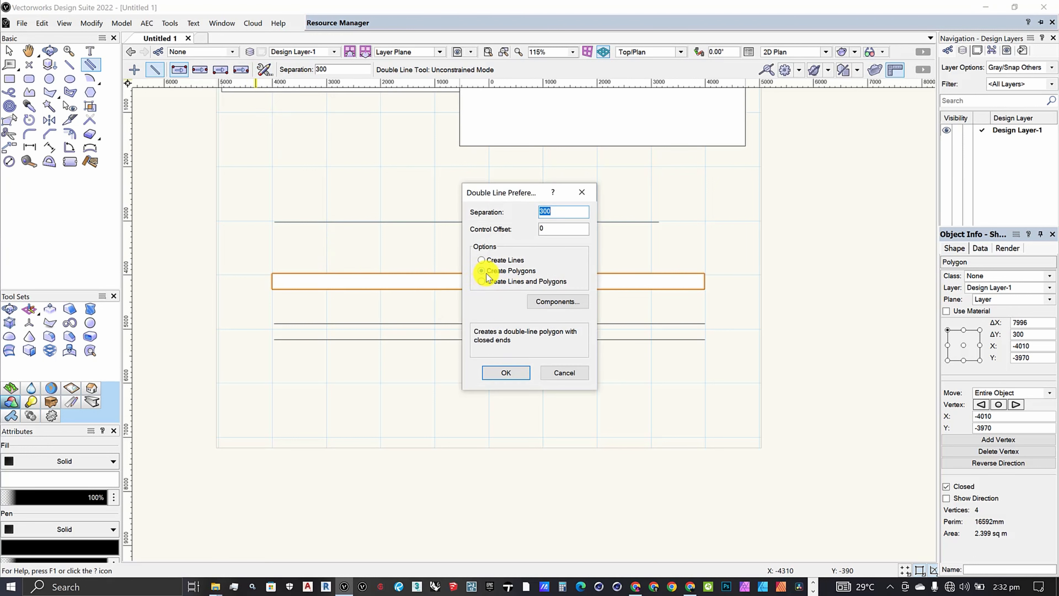
click(502, 372)
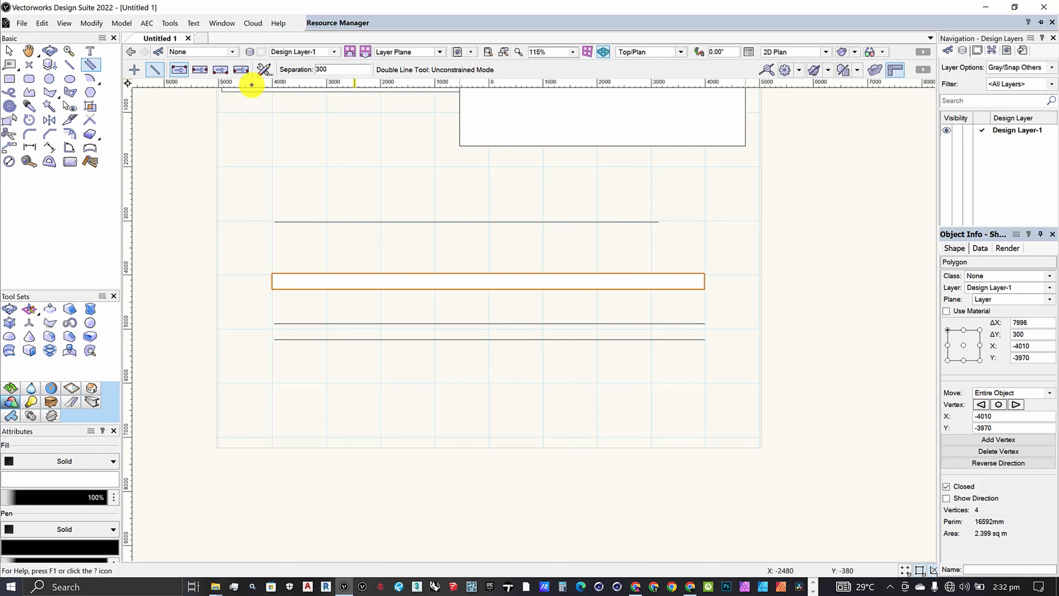
Set the Double Line preferences to Create Lines and Polygons and draw a horizontal one about 7964 mm long below the parallel pair.
click(262, 72)
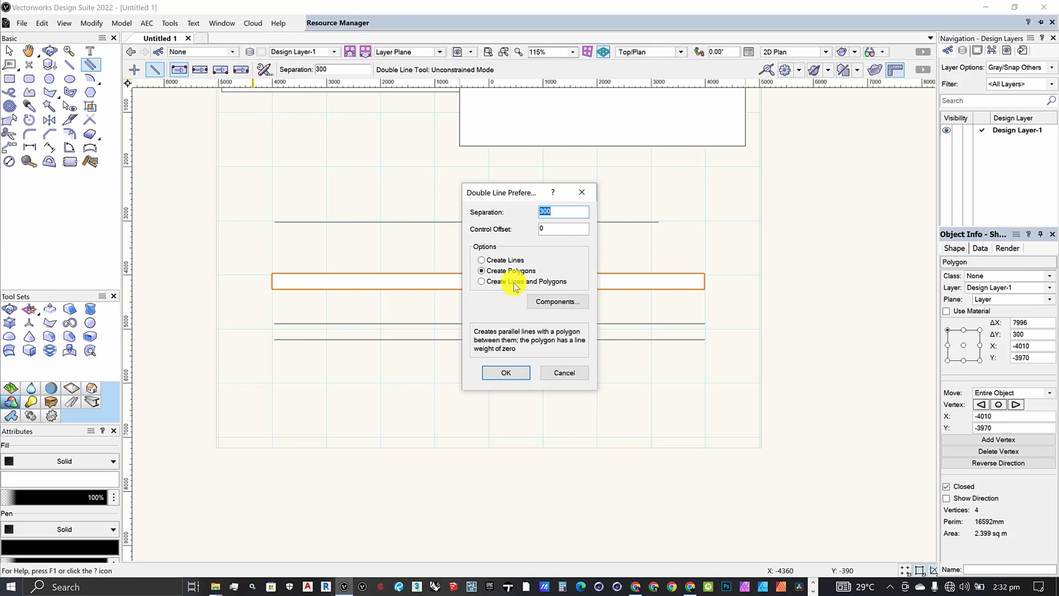
click(514, 284)
click(485, 372)
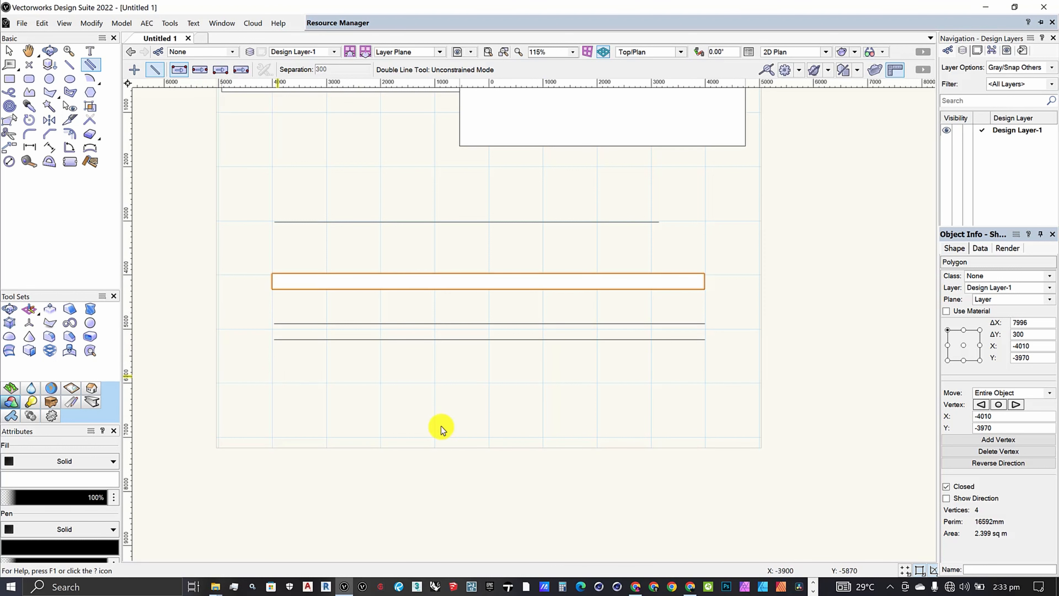
click(278, 377)
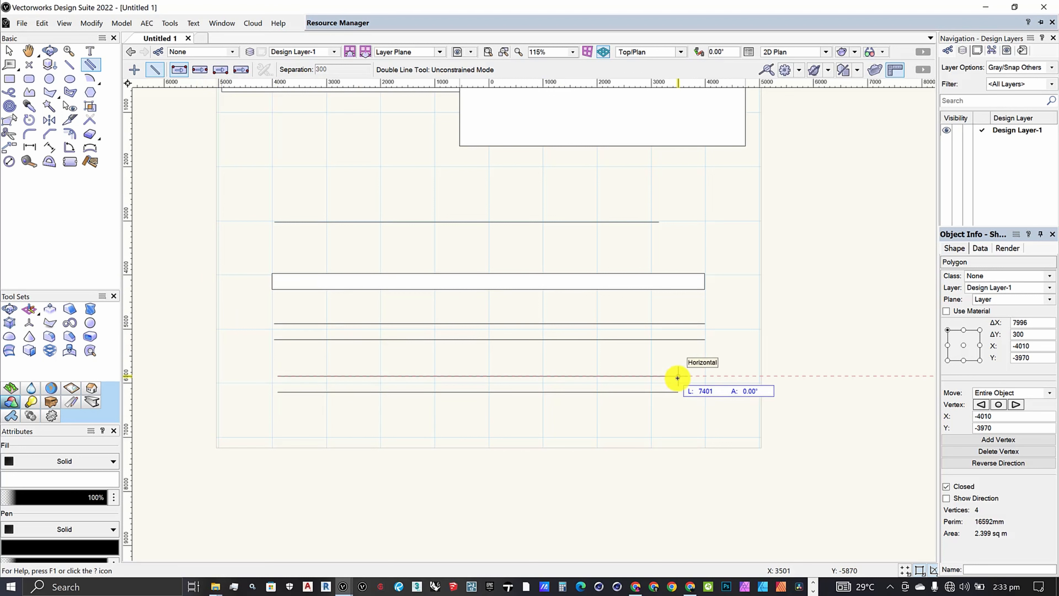
click(709, 375)
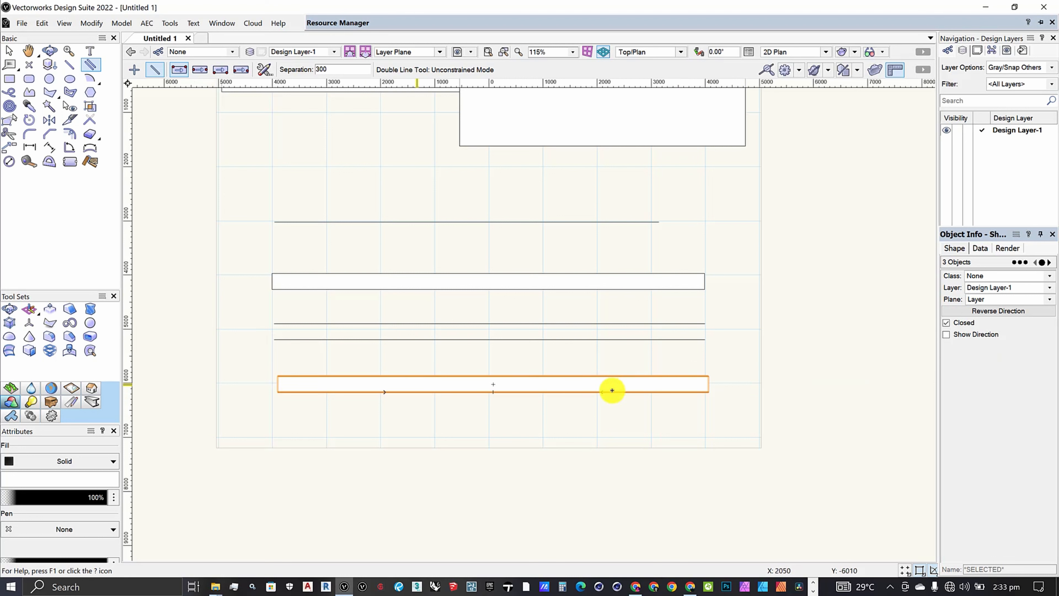
Review the Double Line preferences, check the double-line polygon and the parallel pair with a selection around both, and clear the selection.
click(396, 279)
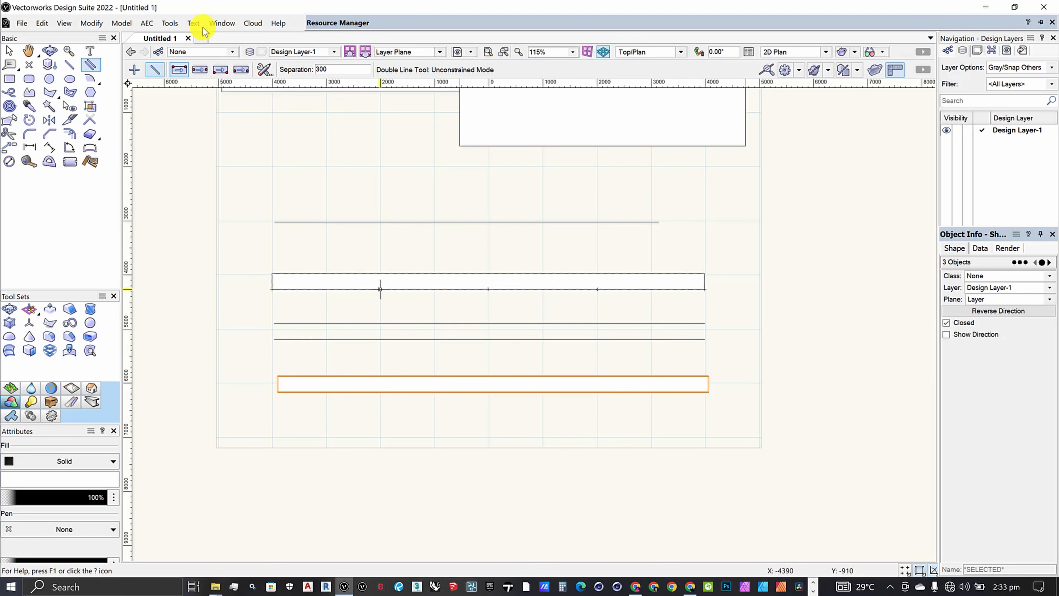
click(263, 70)
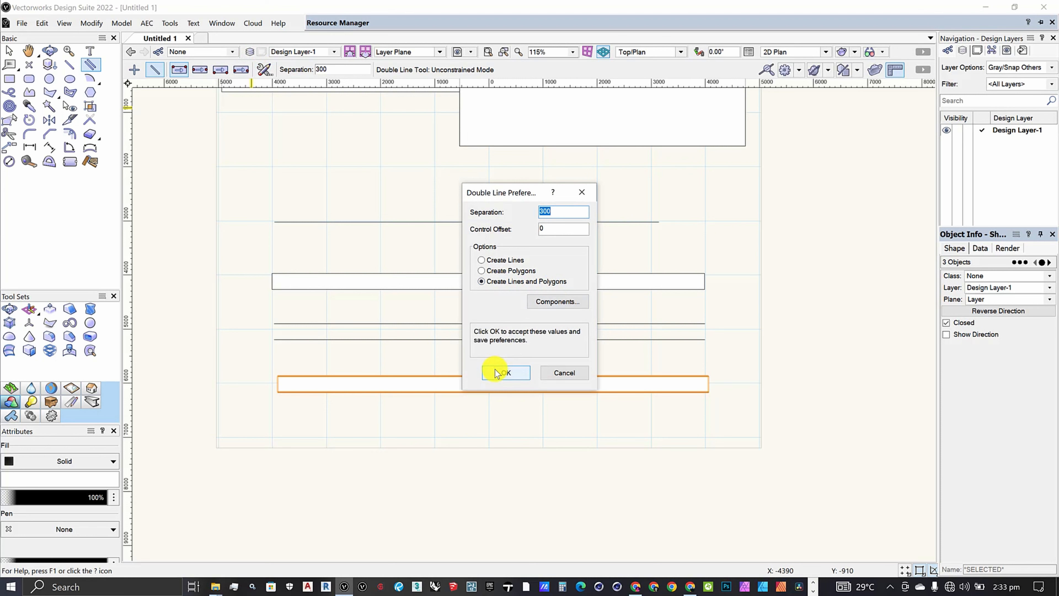
click(505, 374)
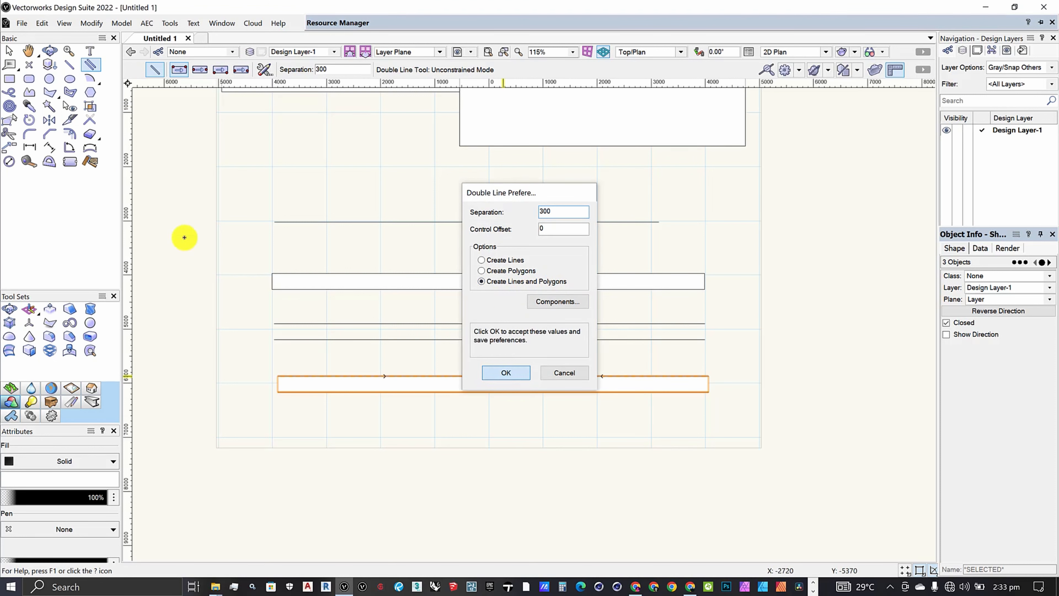
click(8, 53)
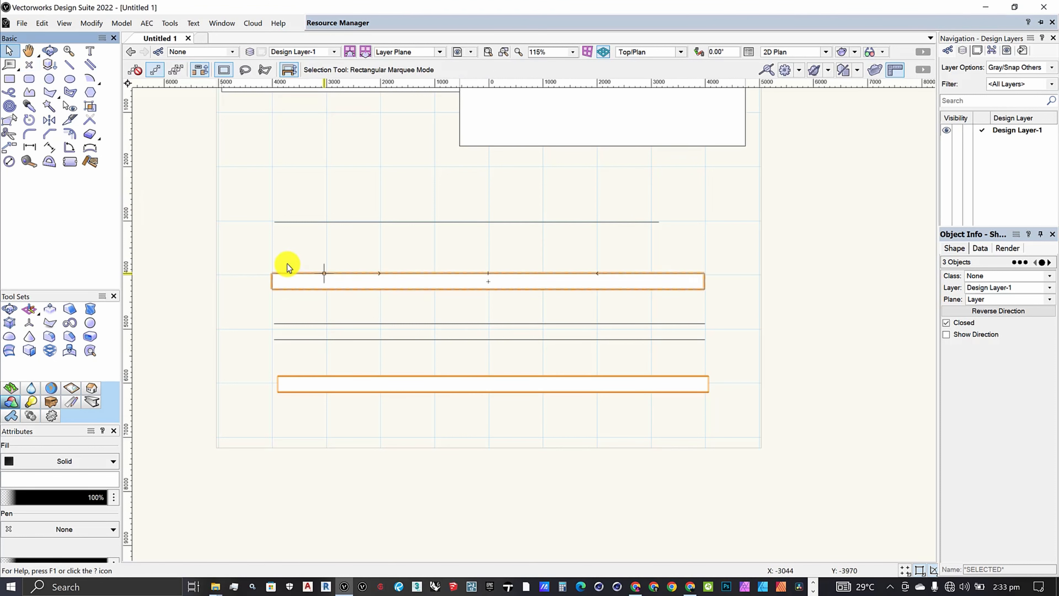
drag(242, 241, 753, 356)
click(578, 396)
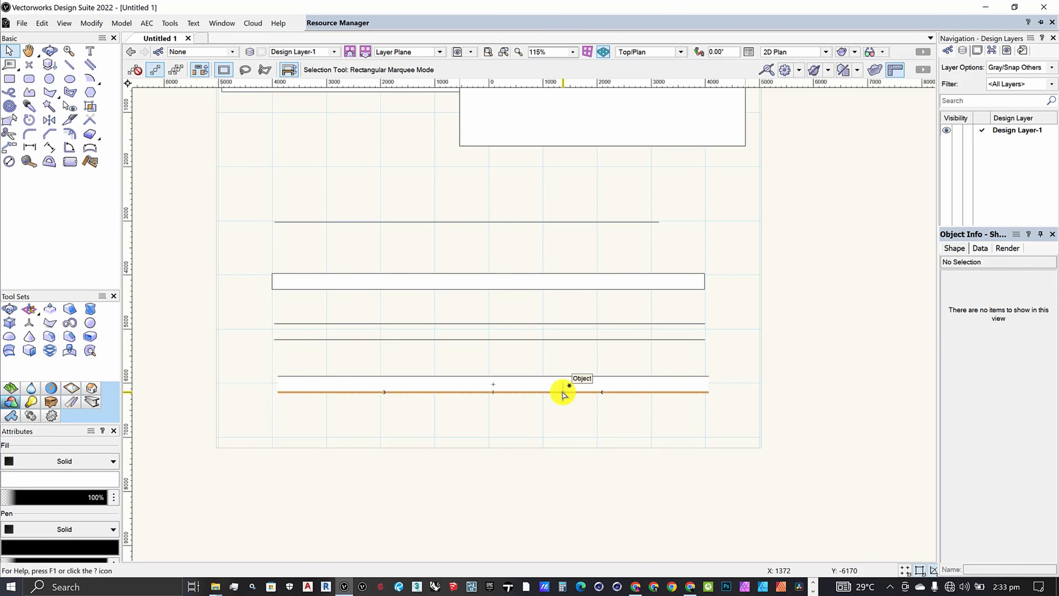
Select the lines of the lowest lines-with-polygon object individually, try deleting one, and undo the edits.
click(563, 392)
drag(489, 388, 494, 377)
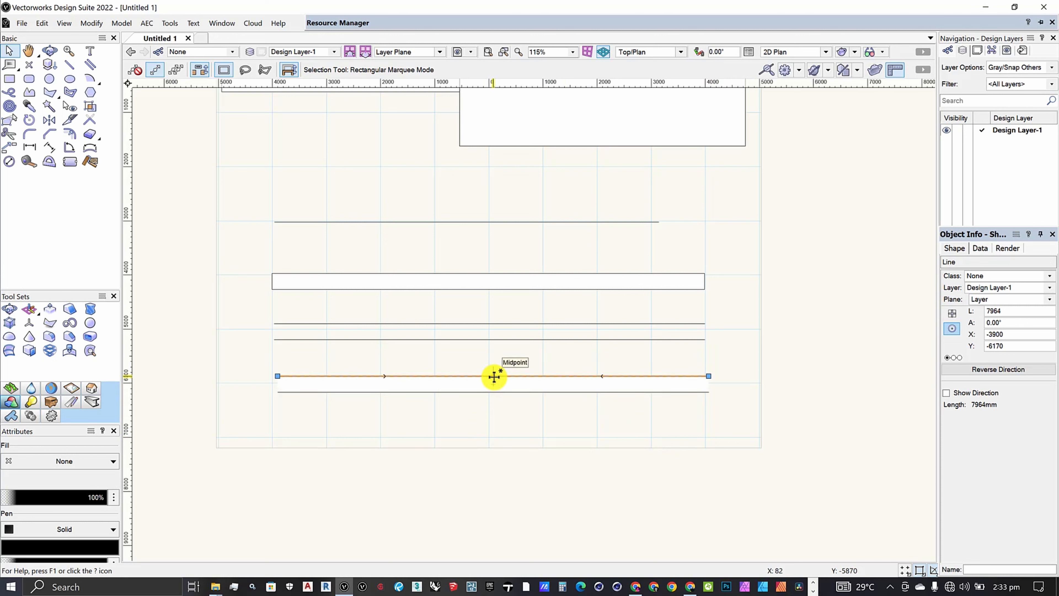
key(Delete)
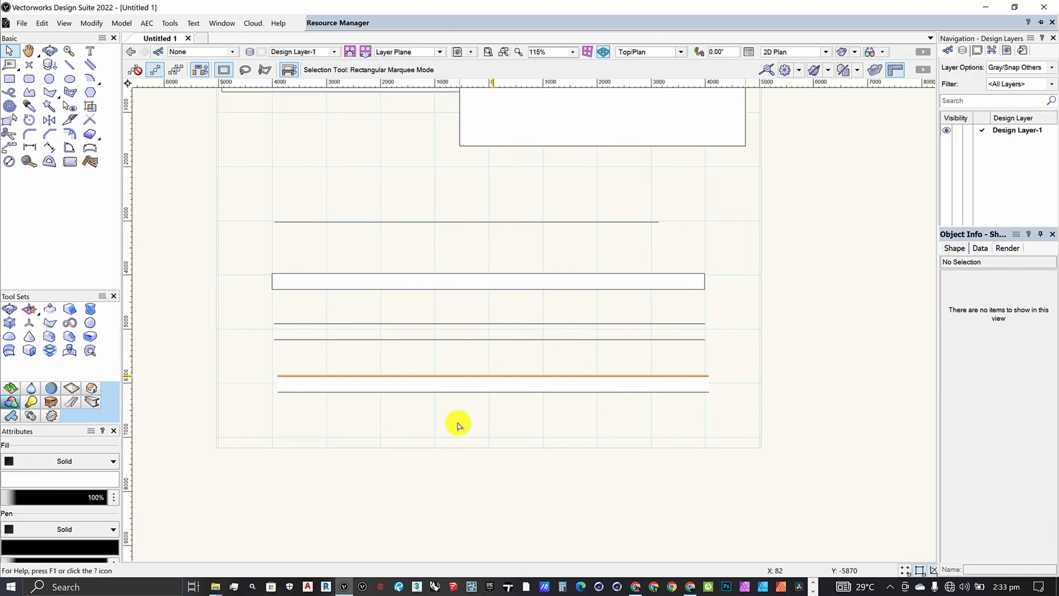
key(ctrl+z)
key(ctrl+z)
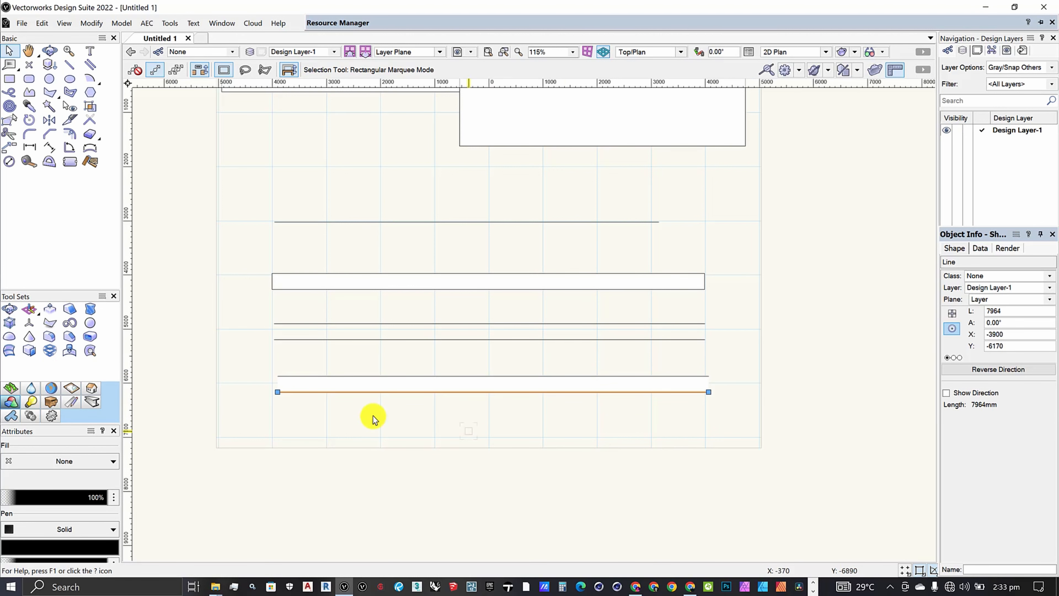
Move the filled polygon of the lowest double line below its two lines, to about Y -6897, and select both lines together.
click(316, 382)
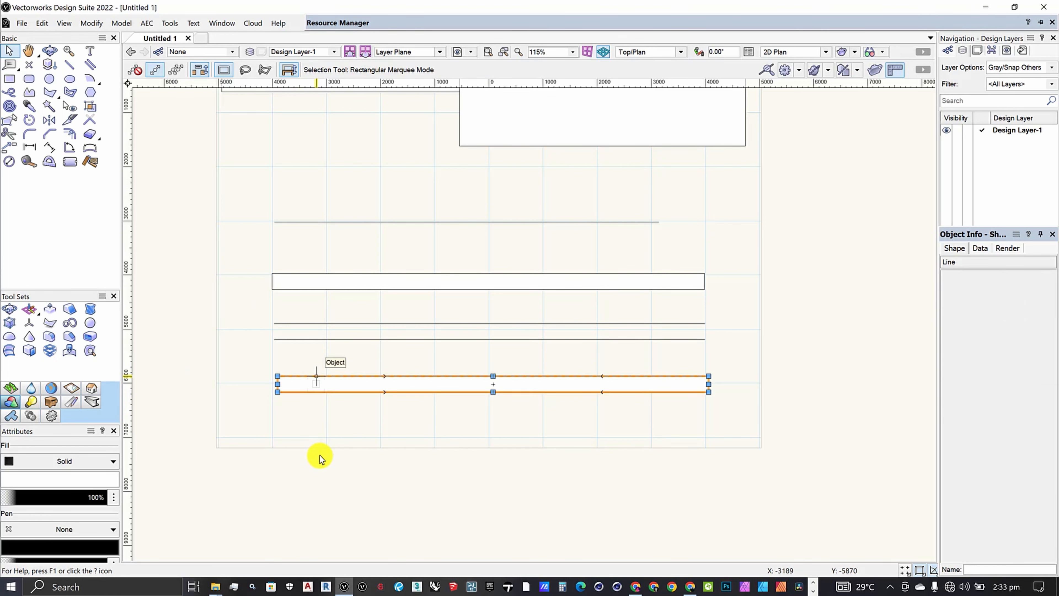
drag(386, 391, 374, 467)
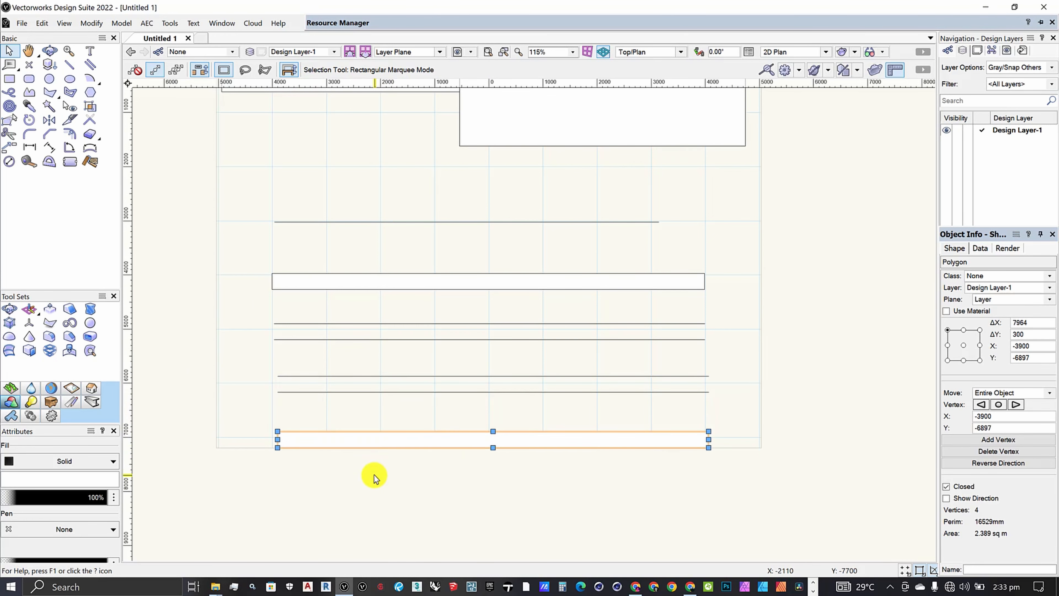
click(374, 475)
click(377, 438)
drag(249, 359, 731, 429)
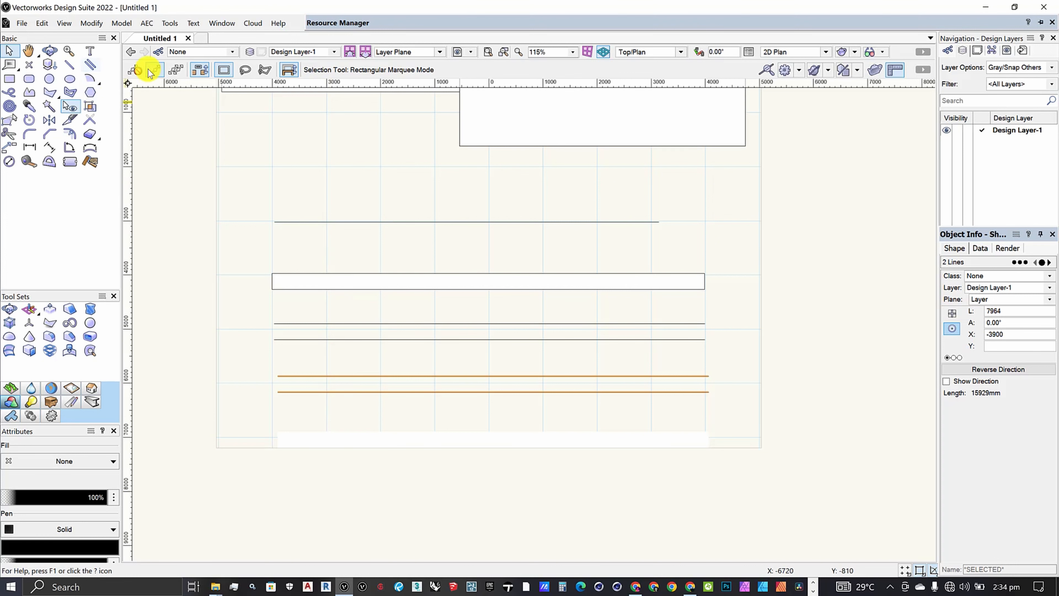
Review the Double Line preferences and examine the tool's control line modes.
click(90, 66)
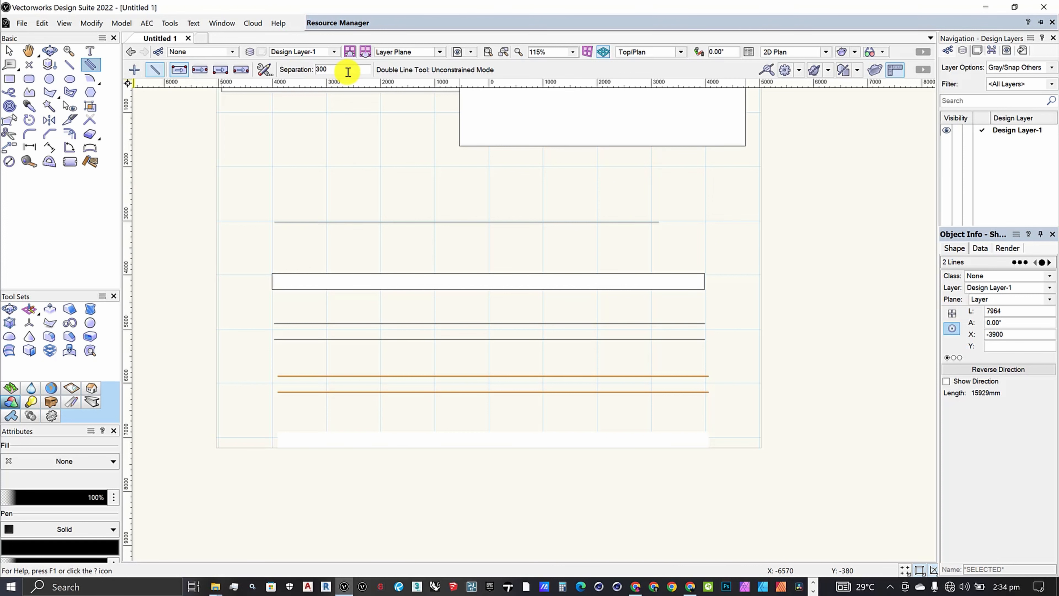
click(270, 72)
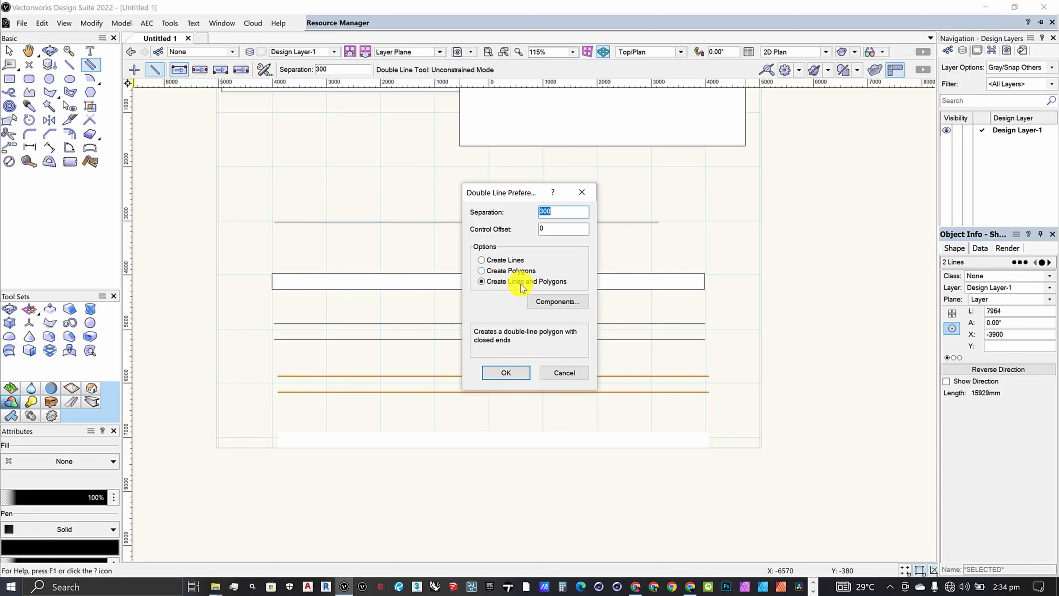
click(498, 367)
scroll(496, 368, down, 3)
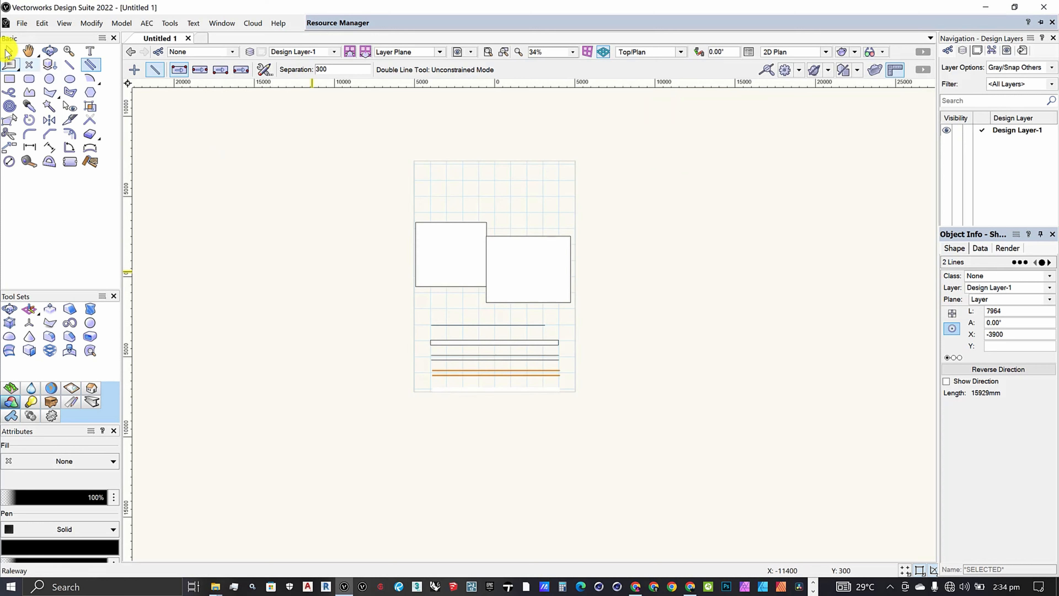
key(x)
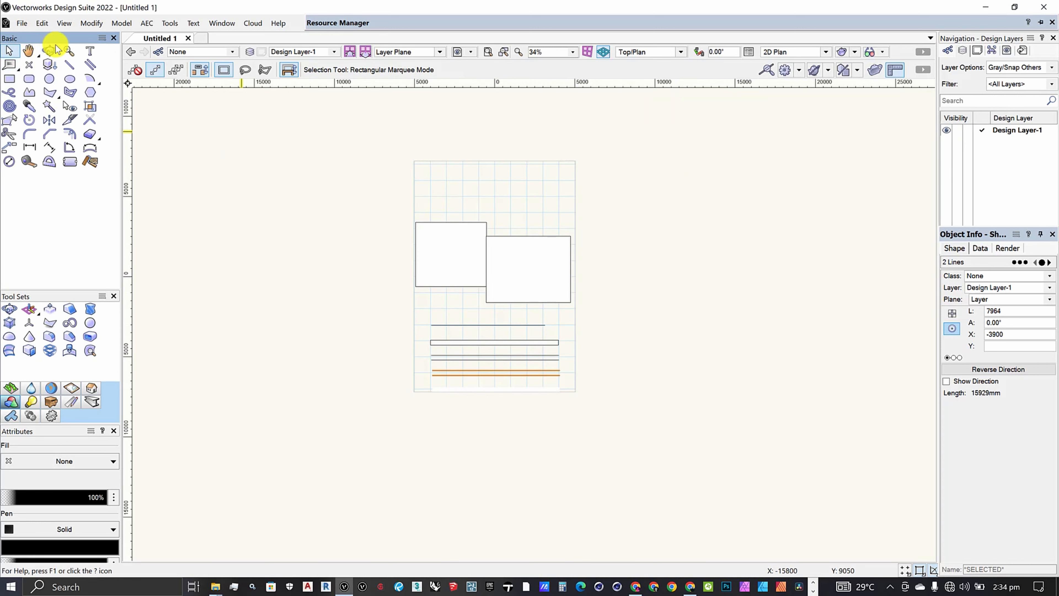
click(90, 66)
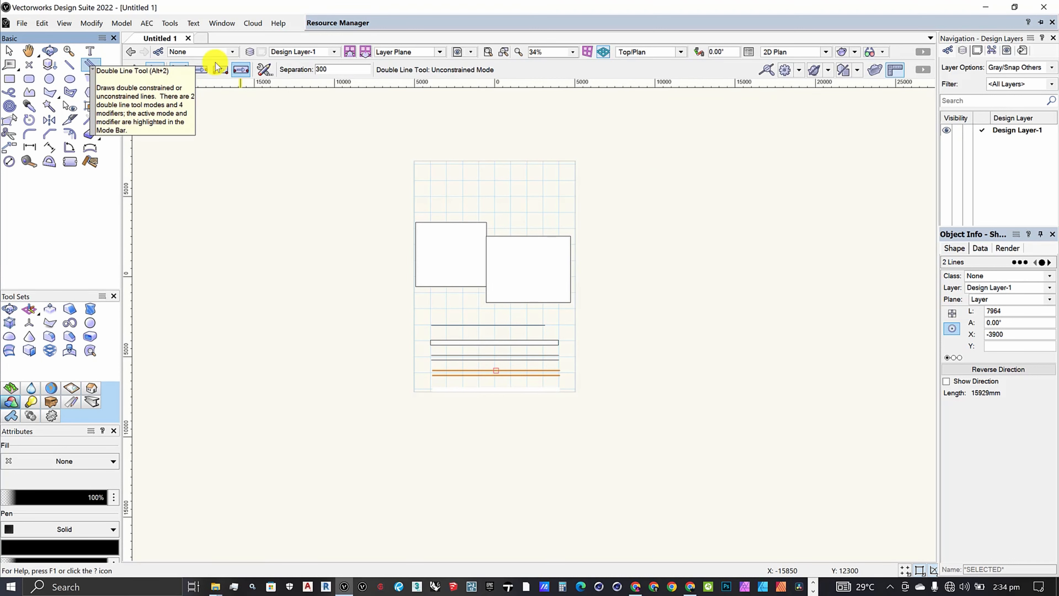
click(222, 70)
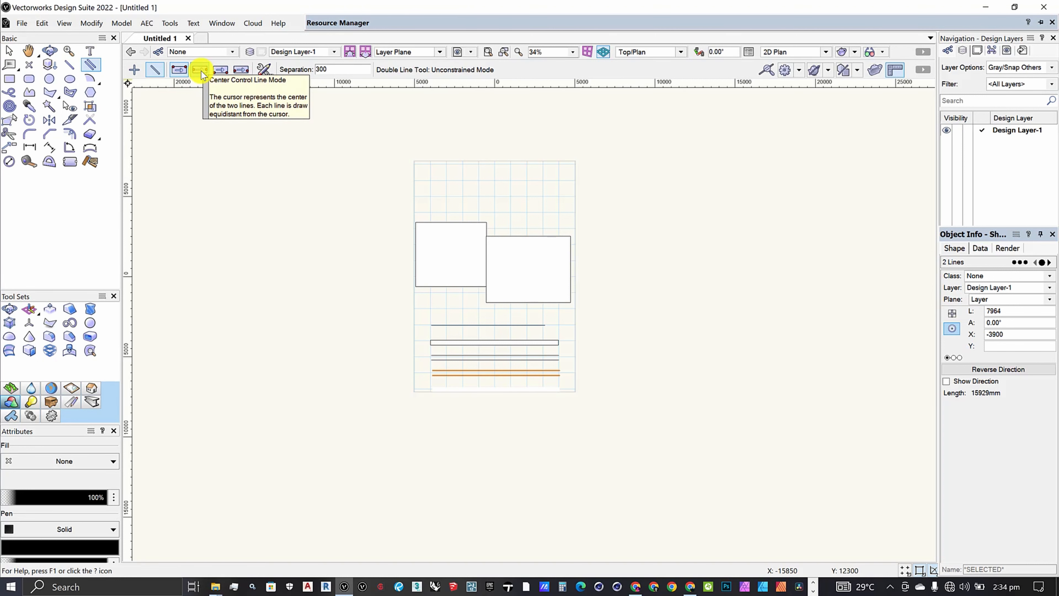
scroll(464, 167, up, 2)
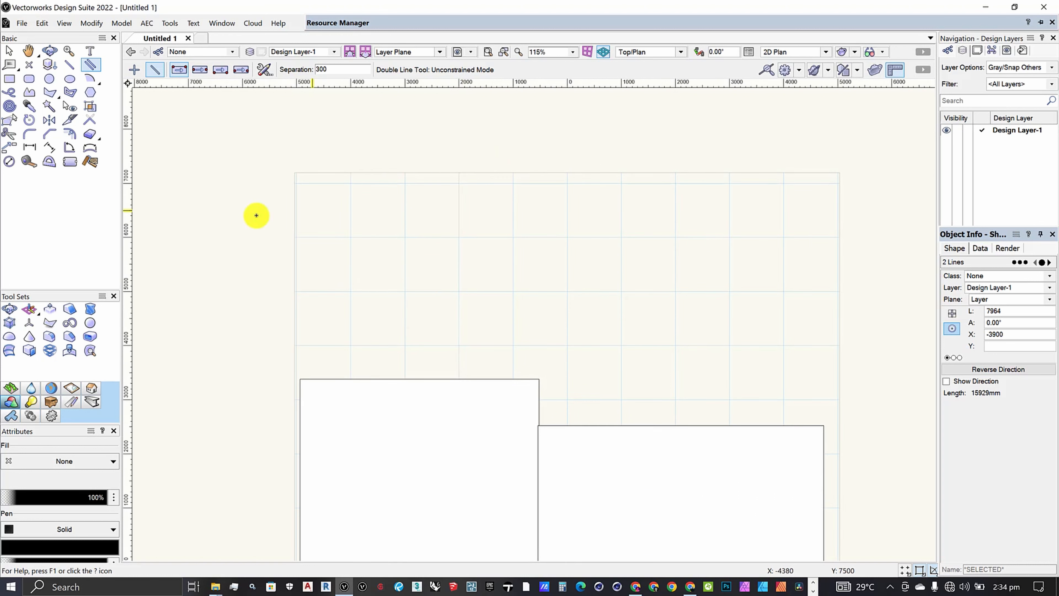
Switch the Double Line tool to Center Control Line Mode and draw a horizontal double line about 7500 mm long above the rectangles.
click(295, 272)
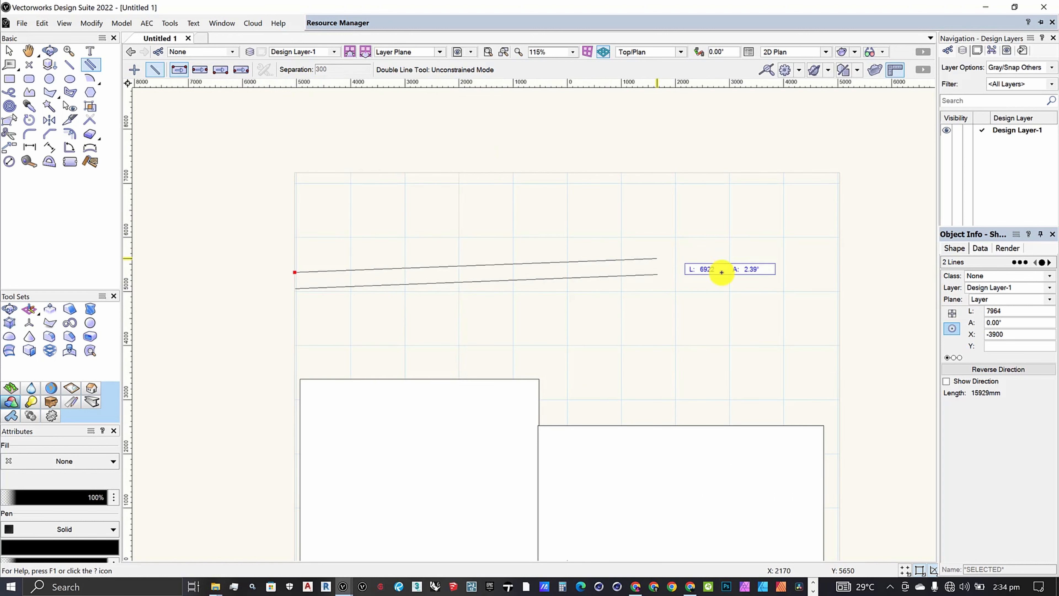
click(200, 69)
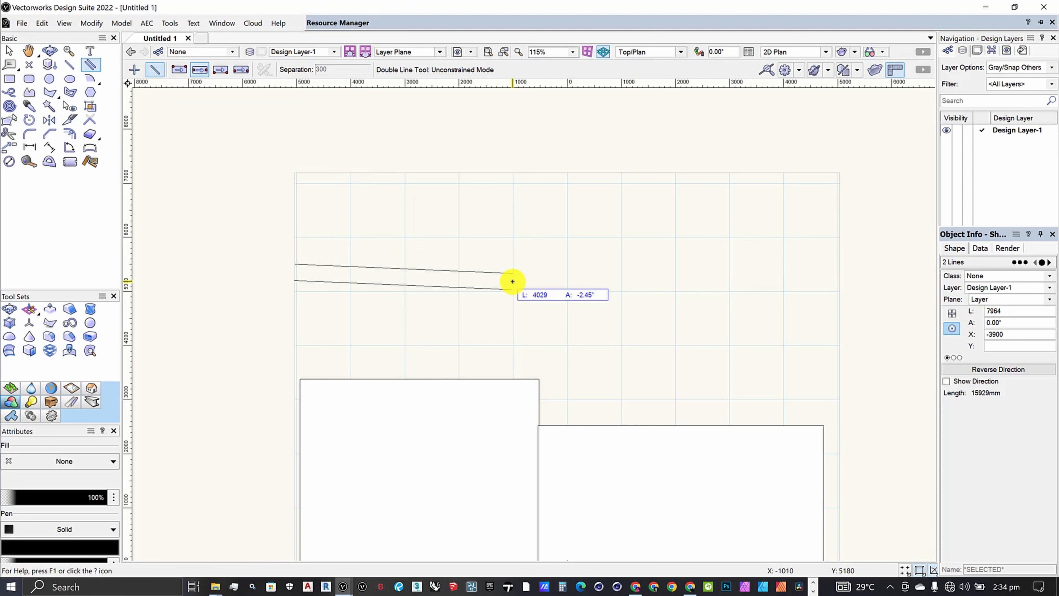
key(Escape)
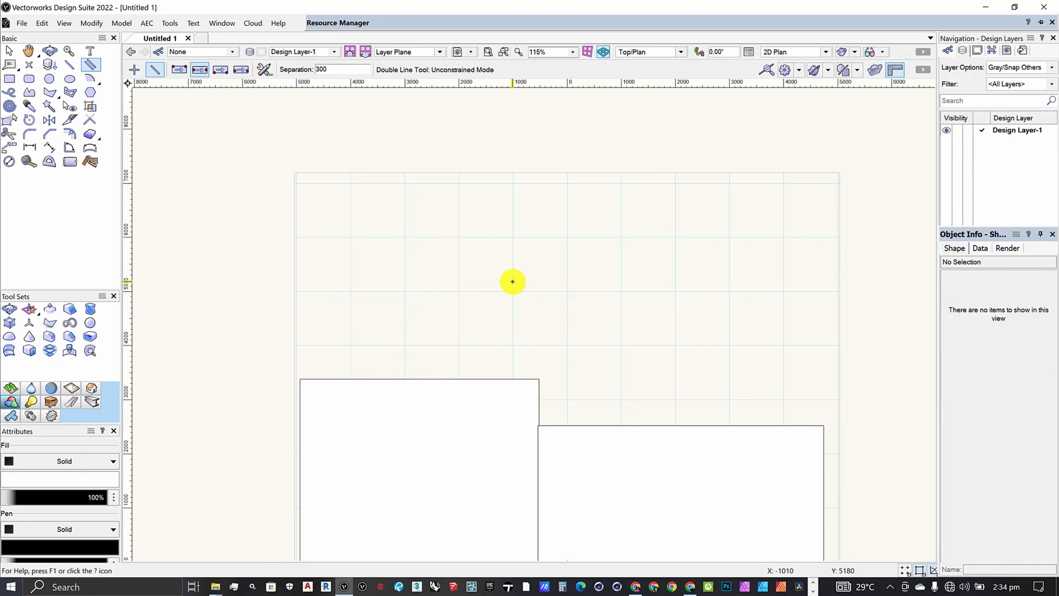
click(340, 267)
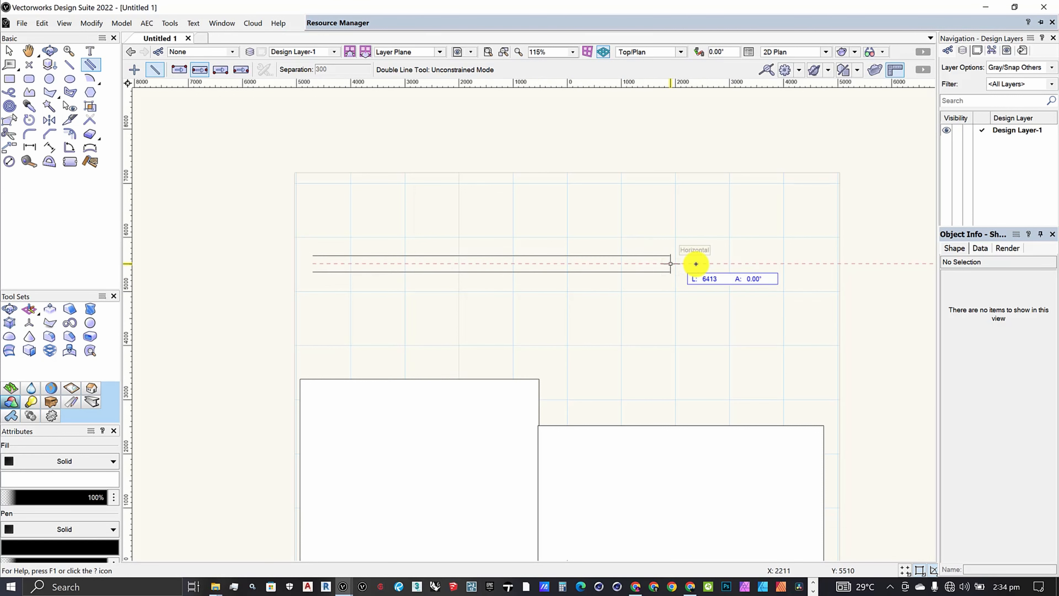
click(718, 258)
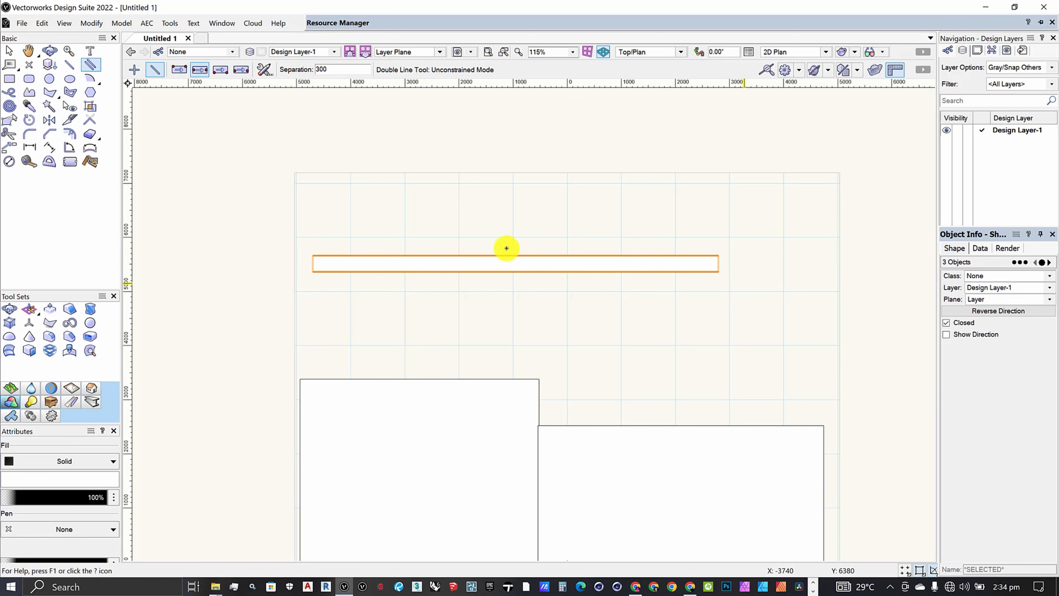
Draw a horizontal double line about 7425 mm long near the page's upper edge, using the mode where the cursor follows the lower line.
click(228, 68)
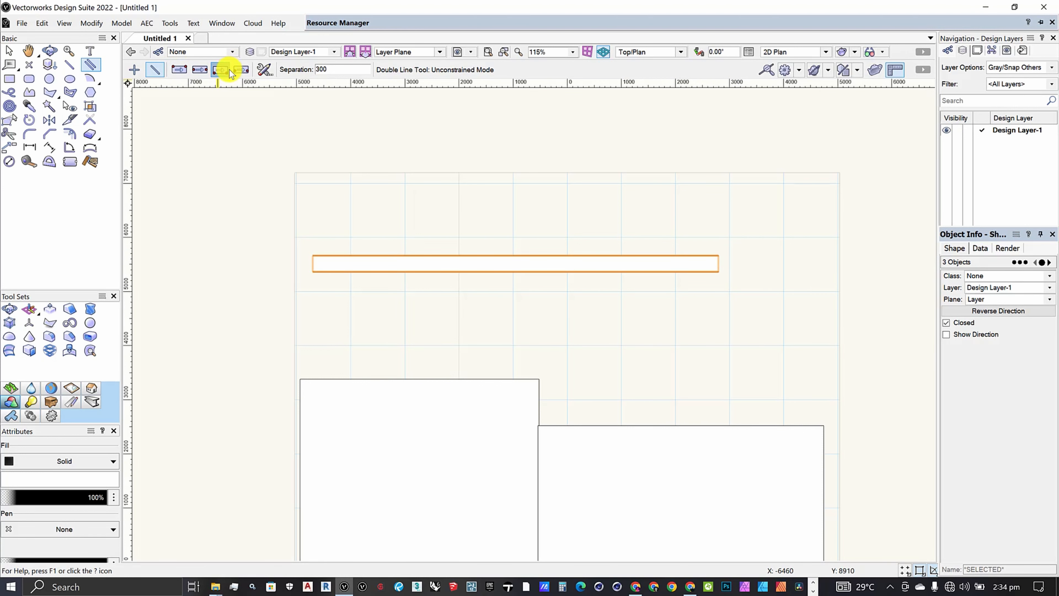
click(338, 209)
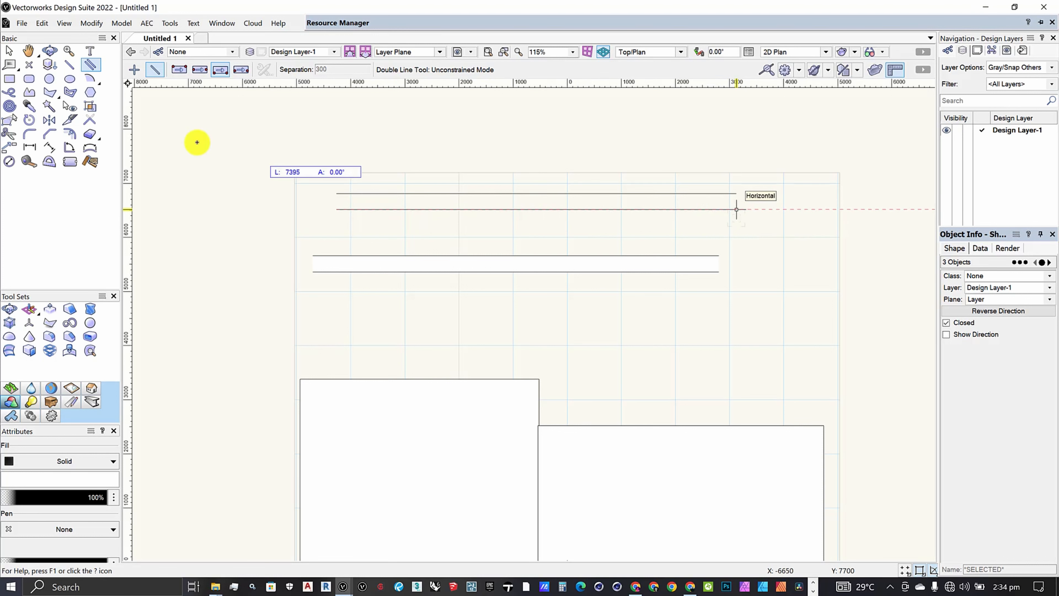
click(738, 209)
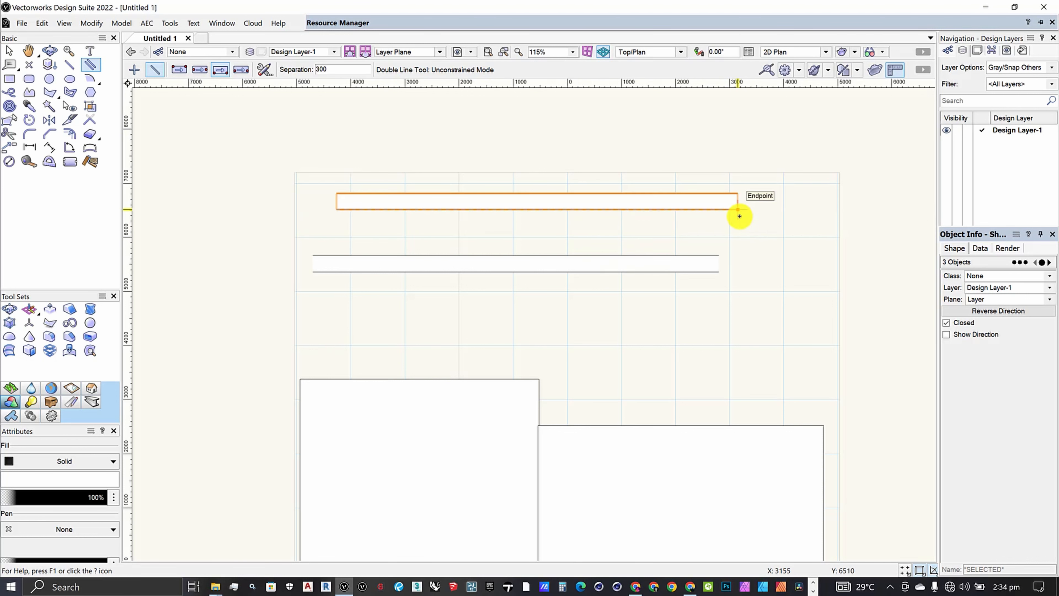
Select all drawn objects, undo their trial deletion, and move them off the page beyond its left edge.
scroll(508, 215, down, 5)
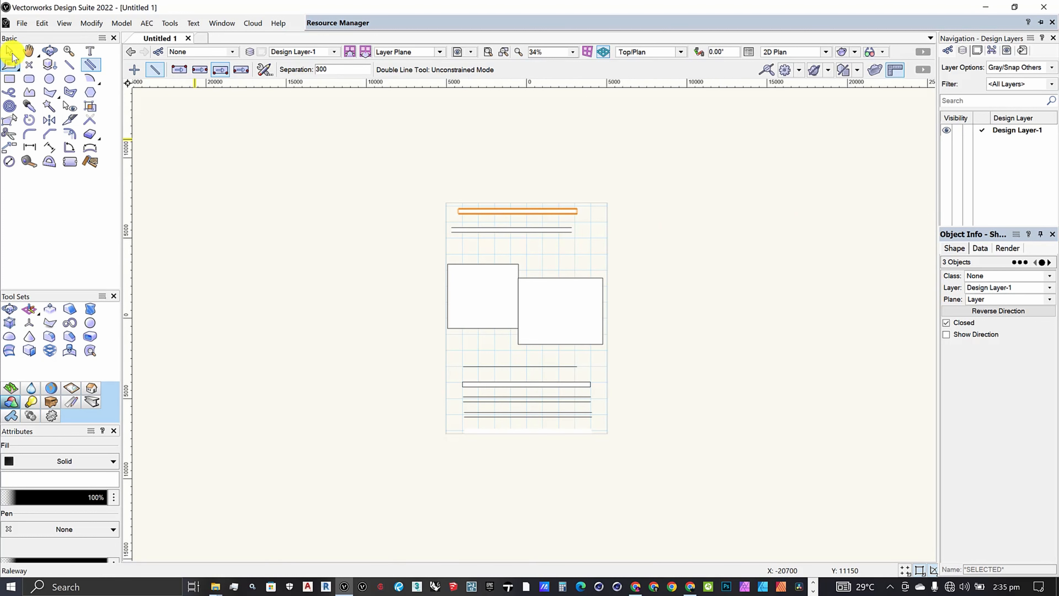
key(x)
mouse_move(391, 168)
mouse_down()
mouse_move(519, 369)
mouse_move(670, 479)
mouse_up()
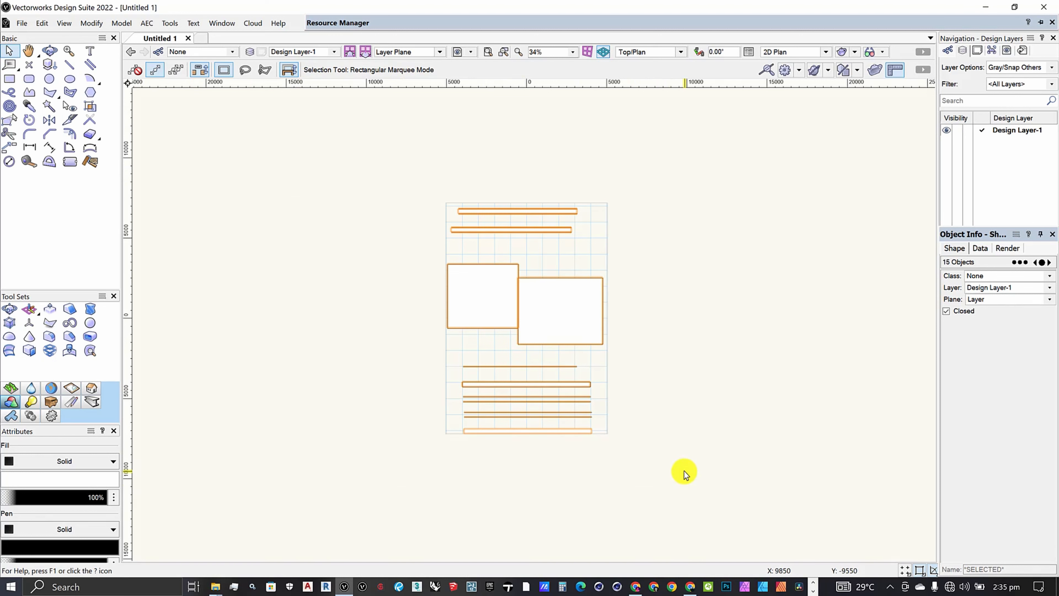
key(Delete)
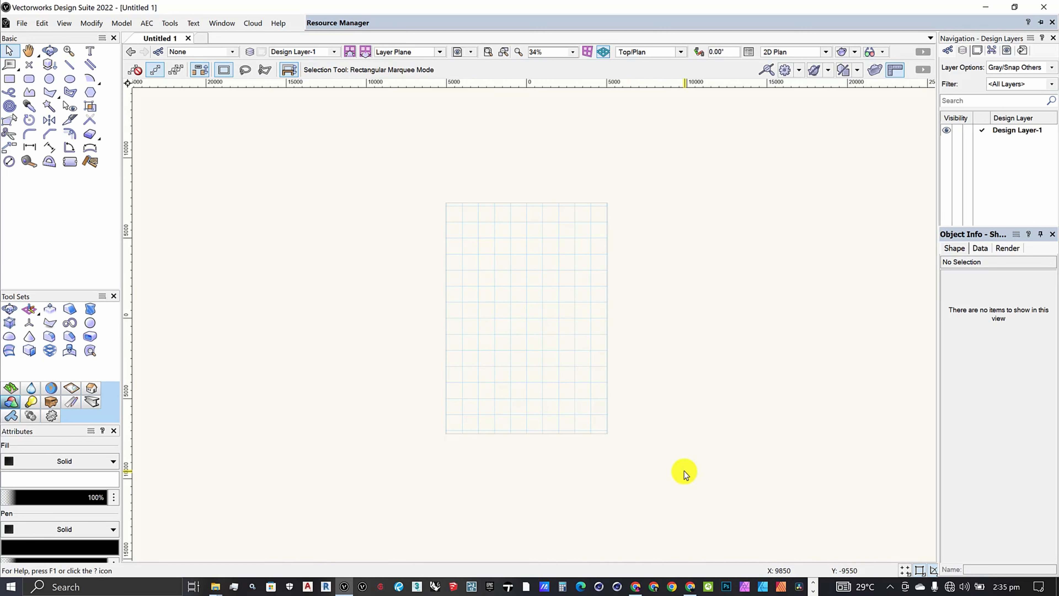
key(ctrl+z)
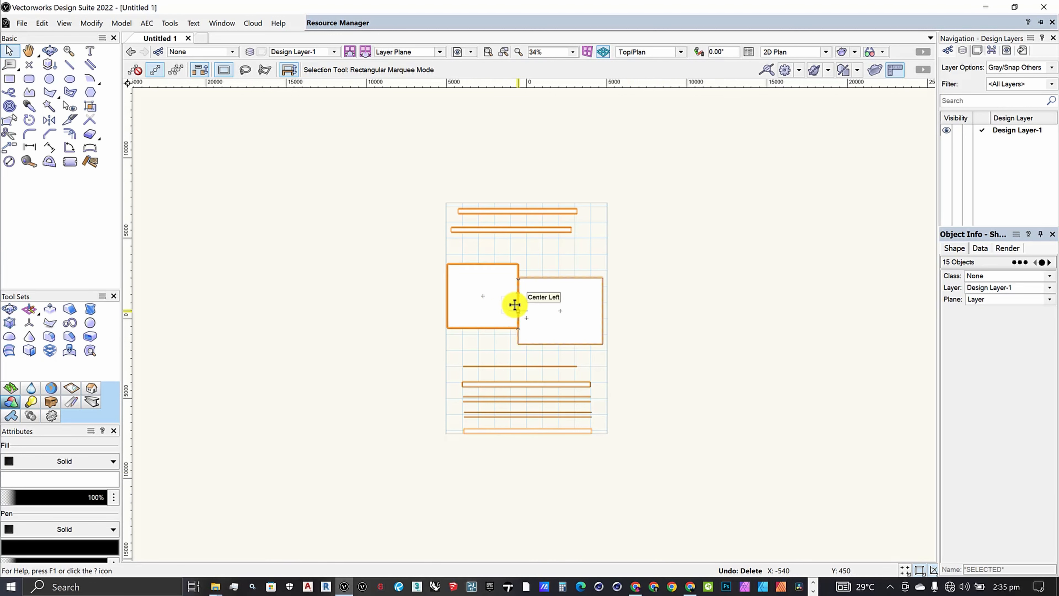
drag(517, 311, 511, 289)
scroll(511, 289, up, 5)
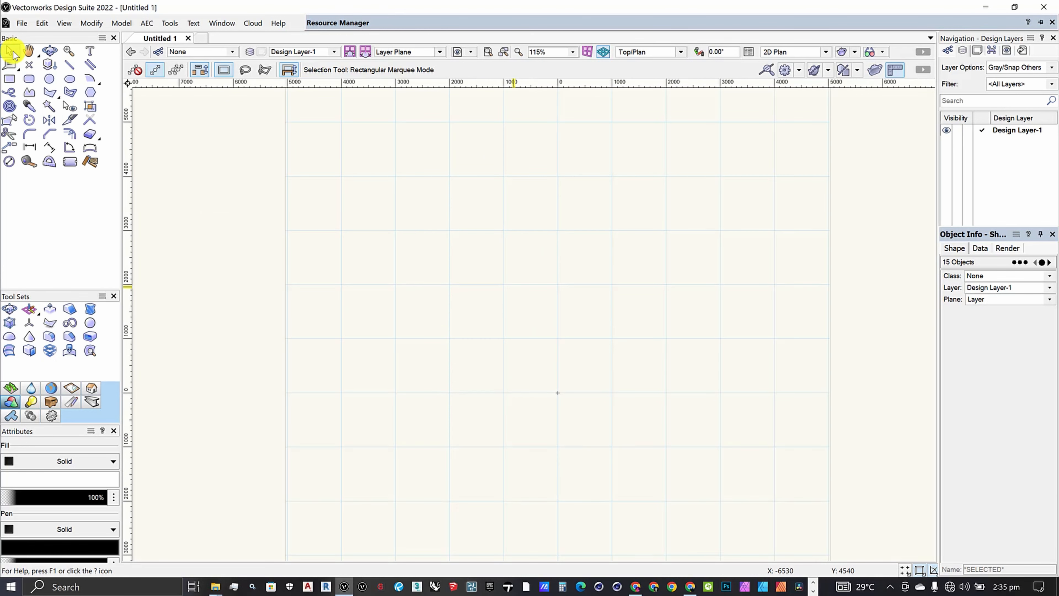
Draw a rectangle about 9080 × 6470 mm from the page's left edge using the Rectangle tool's Corner to Corner Mode.
click(9, 79)
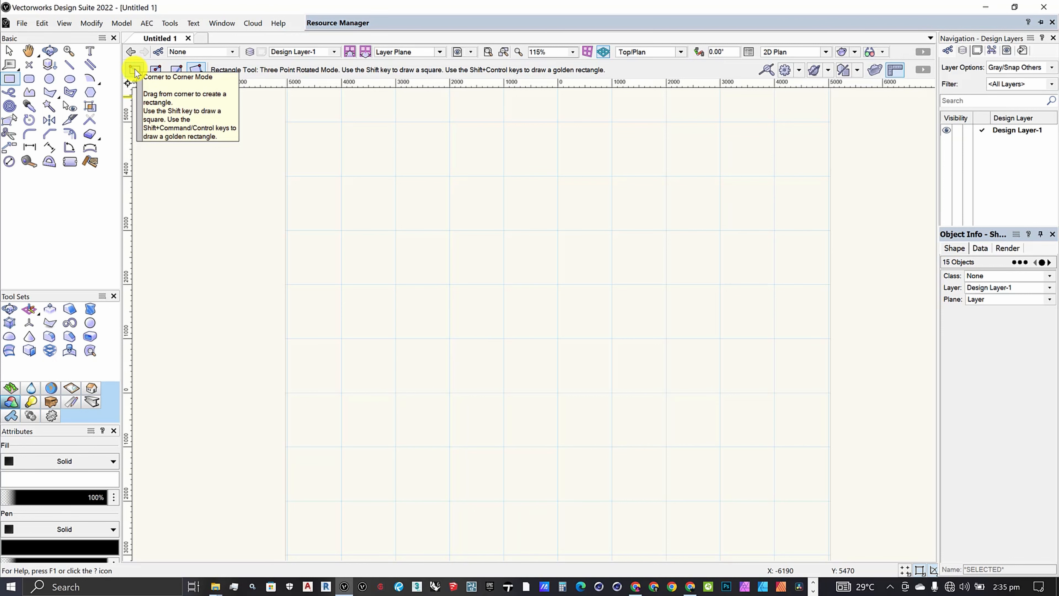
scroll(497, 206, down, 2)
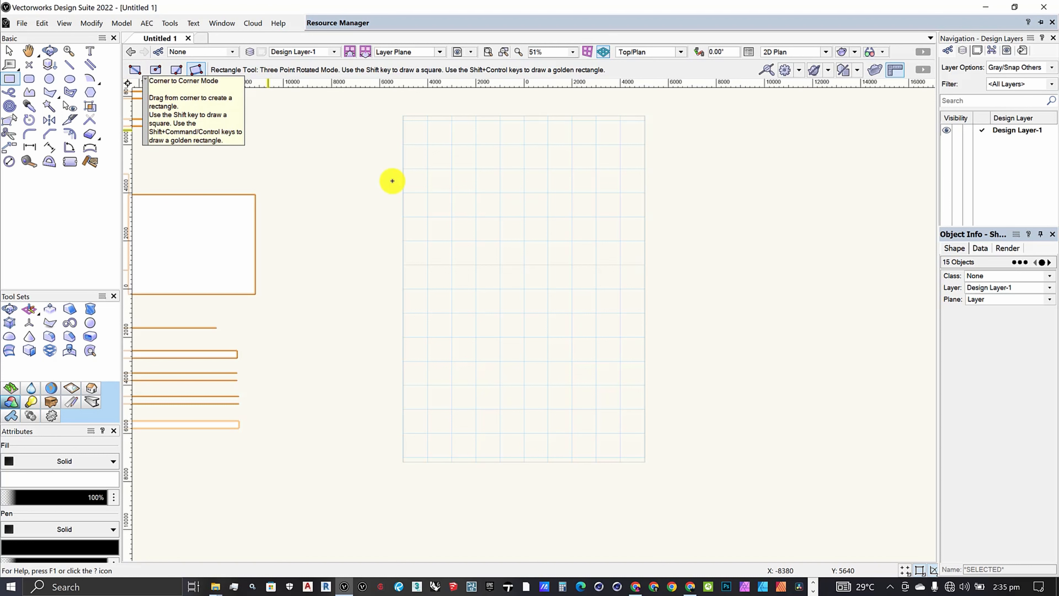
scroll(434, 195, up, 1)
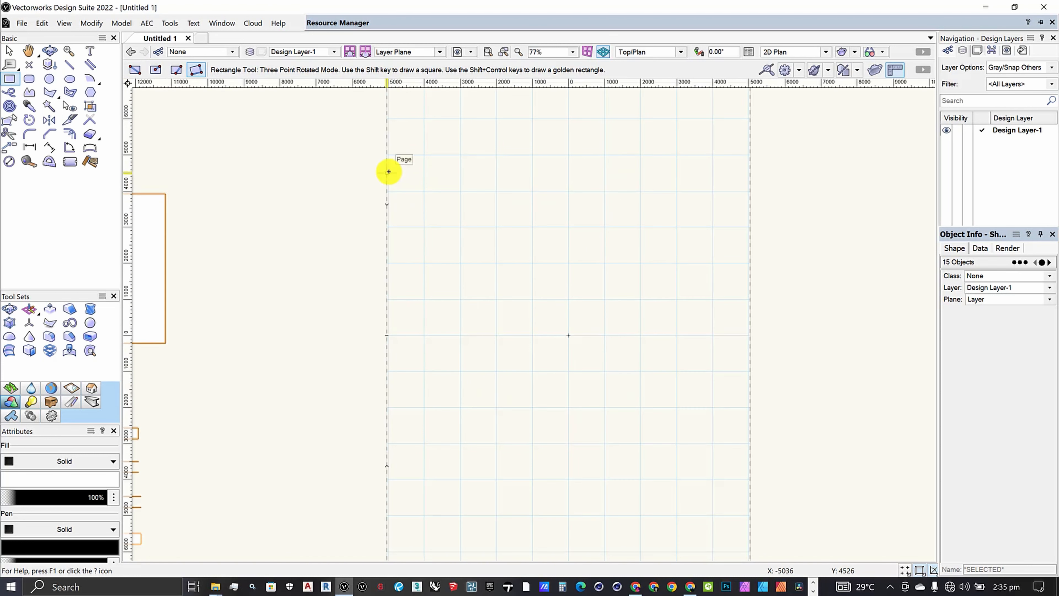
click(388, 171)
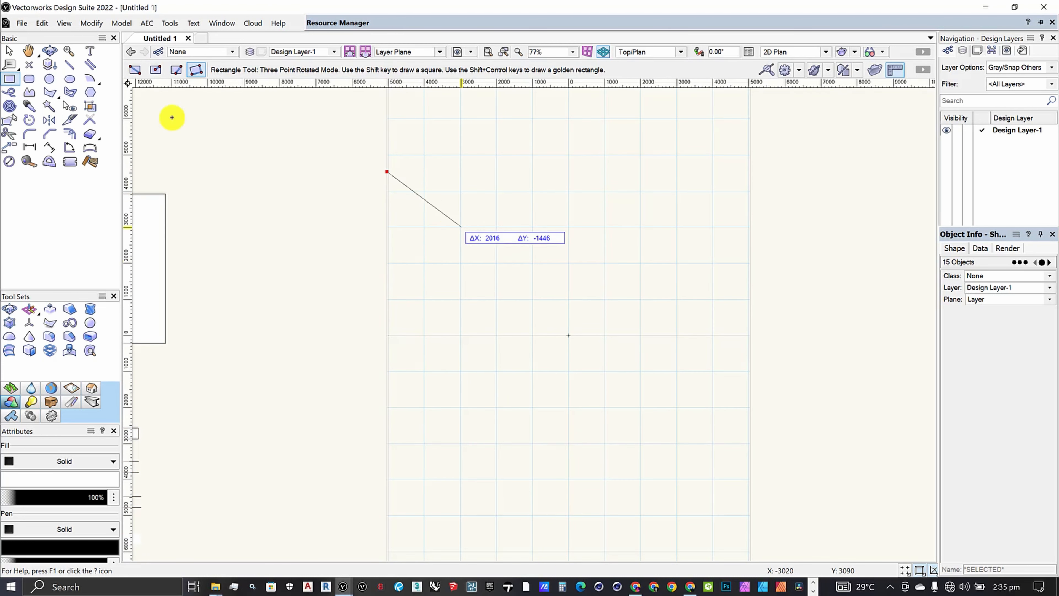
click(134, 70)
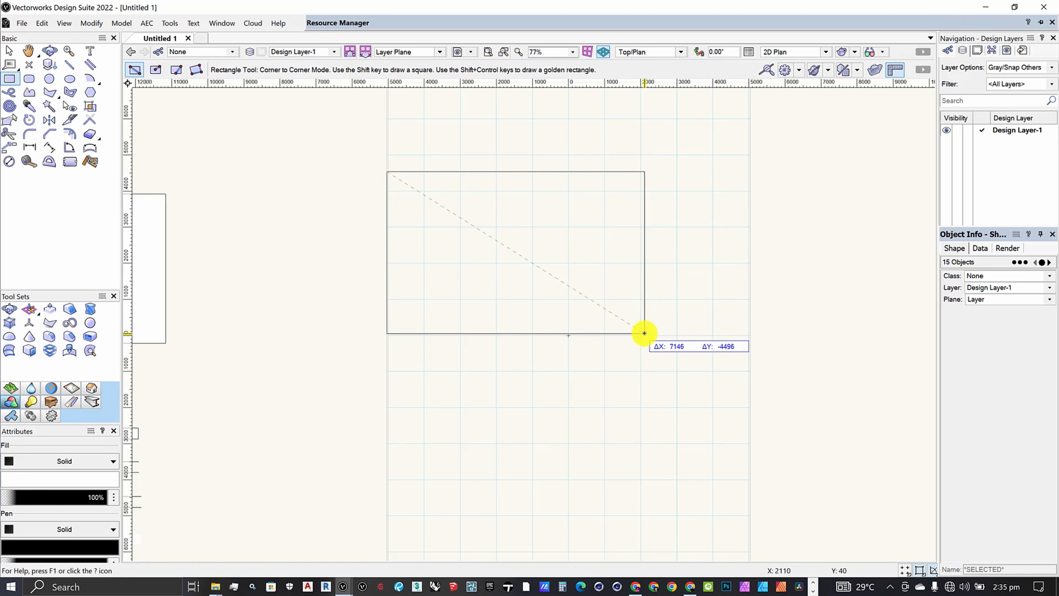
click(714, 404)
Draw two rectangles to the right of the page in Center to Corner Mode, about 9700 × 8300 mm and 12500 × 10600 mm.
scroll(414, 226, down, 3)
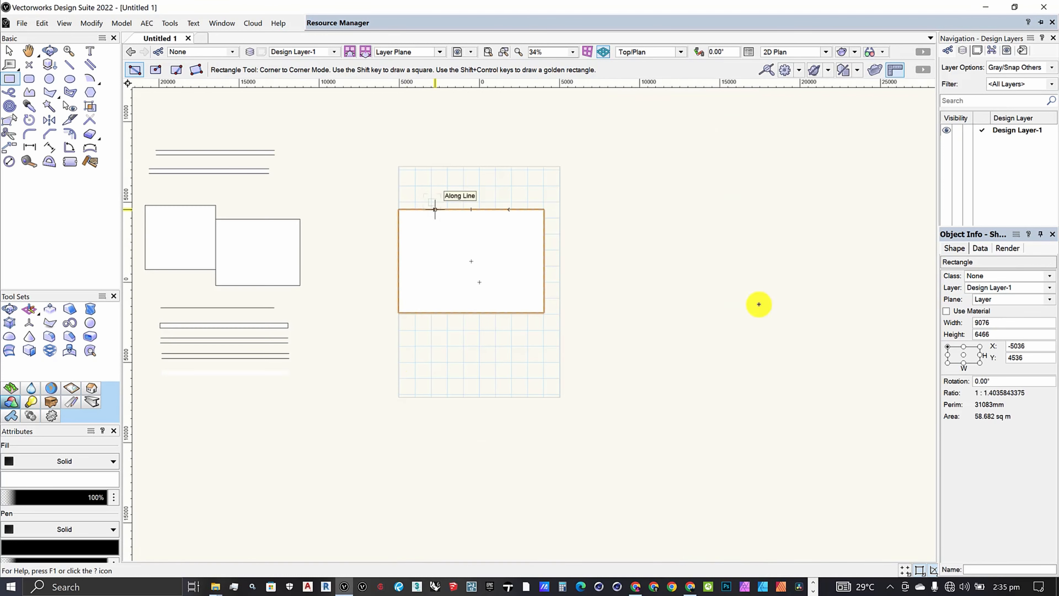
scroll(428, 225, up, 1)
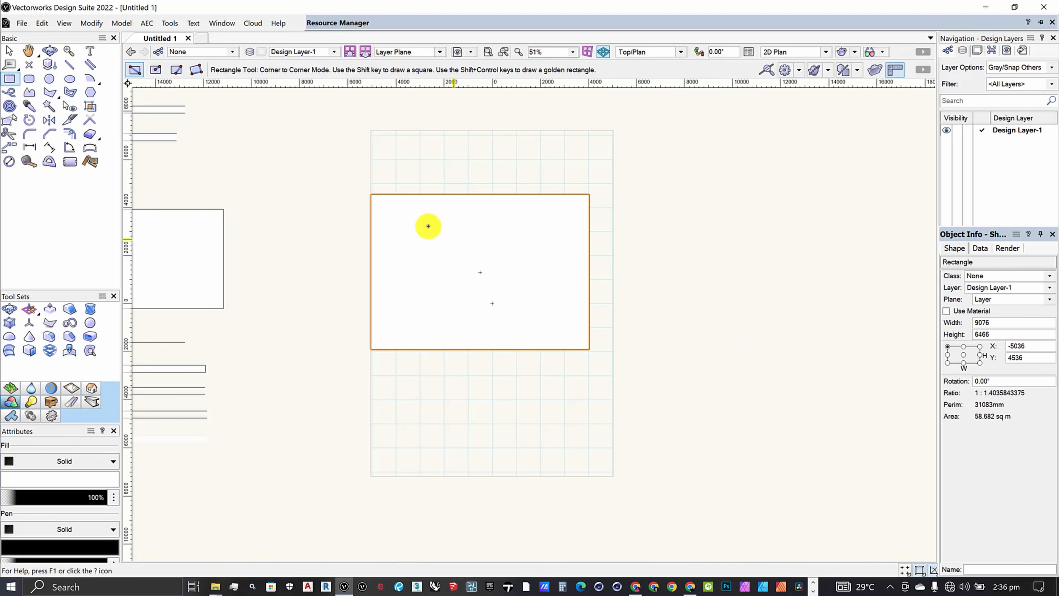
scroll(449, 217, down, 2)
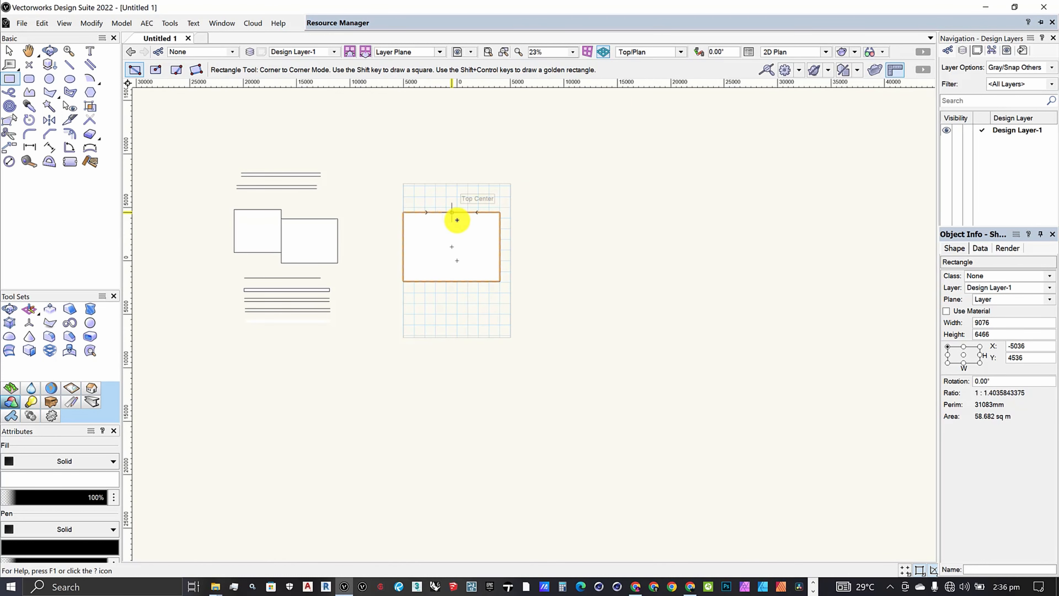
scroll(456, 218, up, 3)
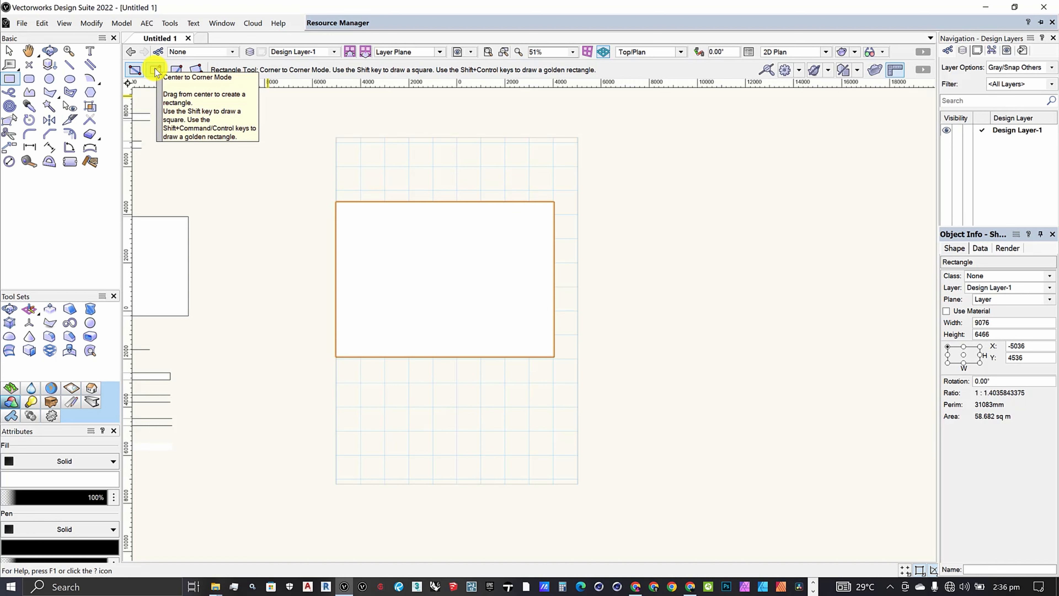
scroll(400, 182, down, 3)
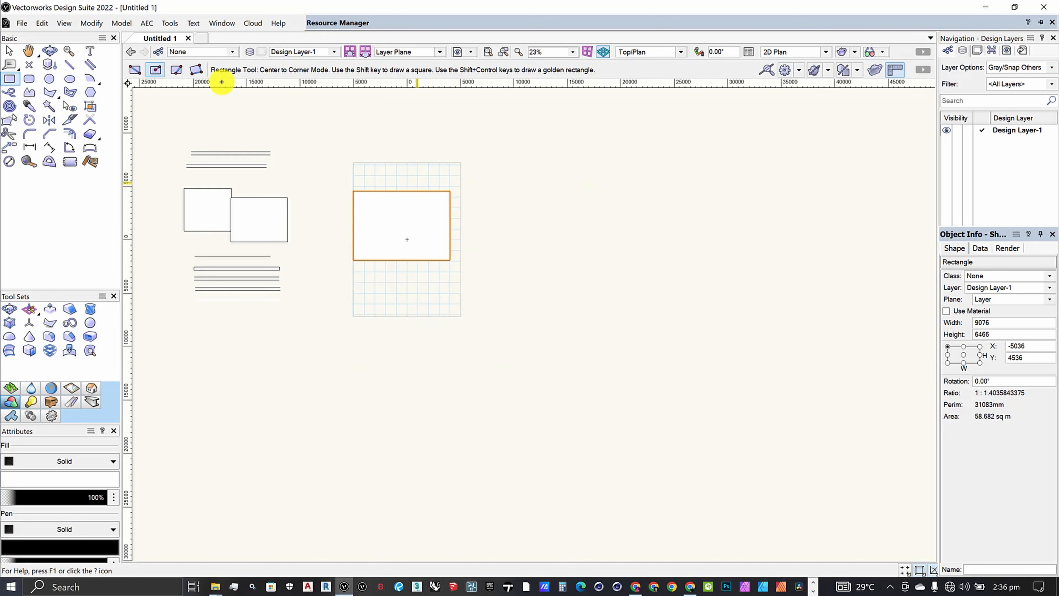
scroll(492, 222, up, 3)
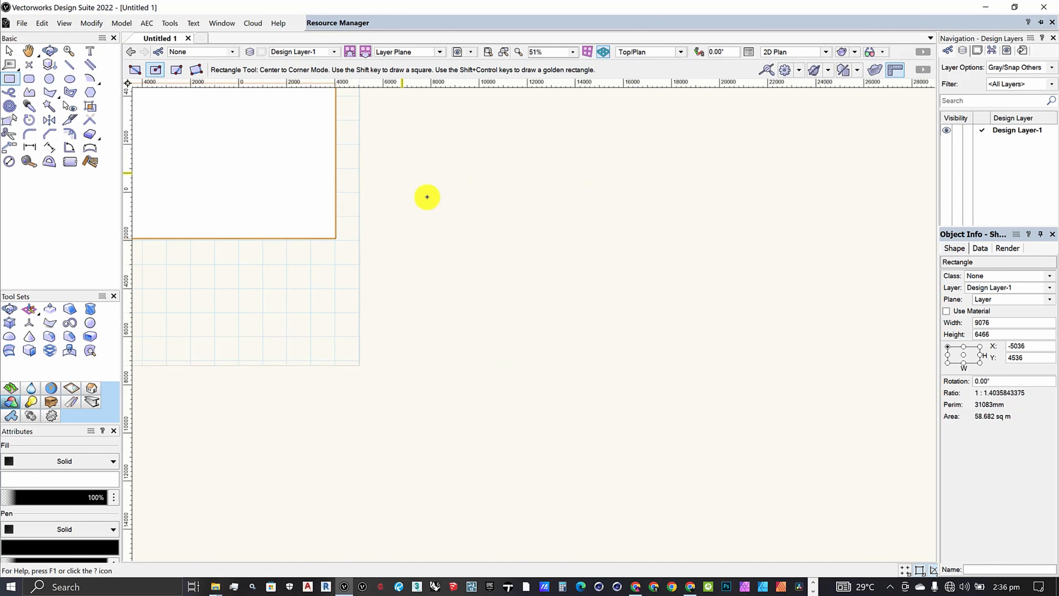
scroll(392, 261, down, 3)
scroll(393, 194, up, 1)
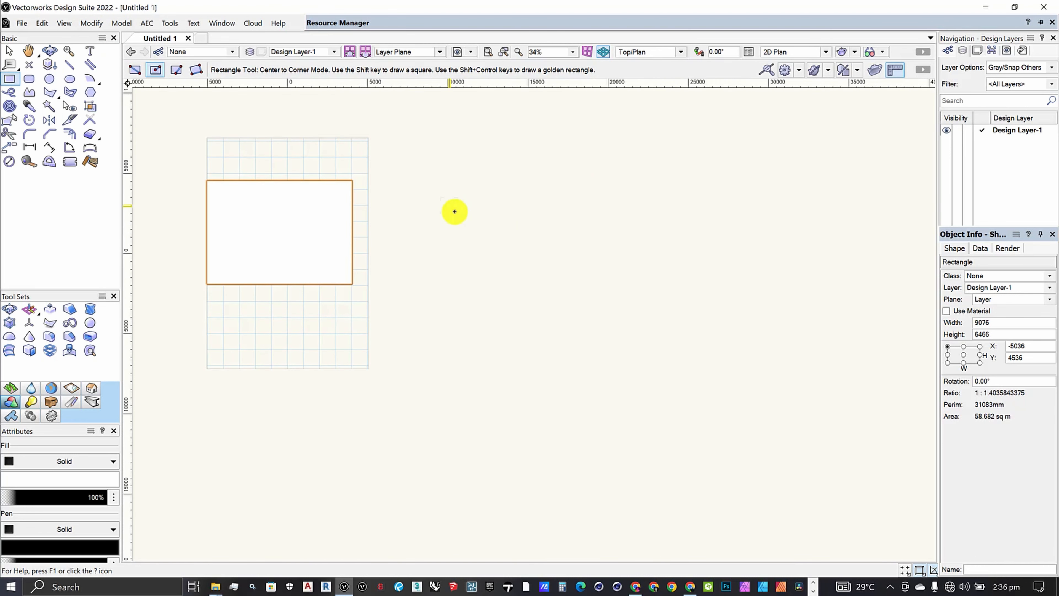
click(455, 211)
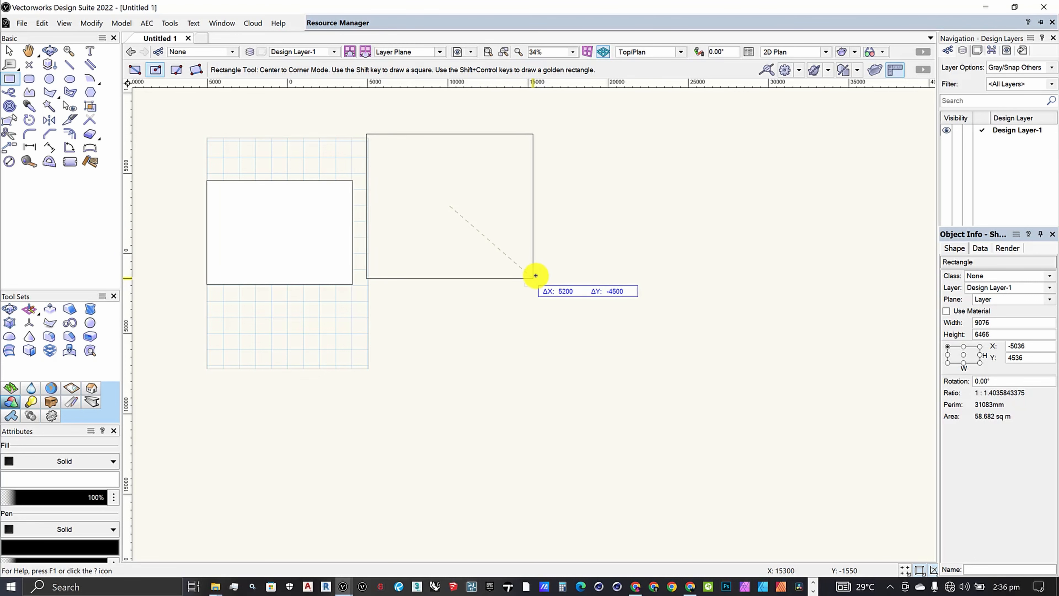
click(527, 273)
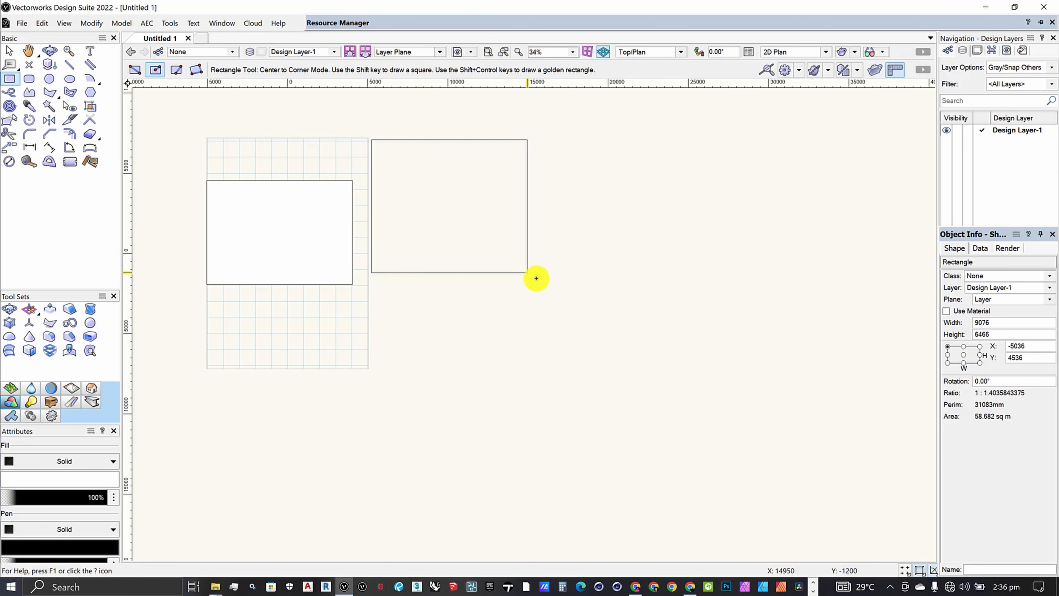
click(634, 207)
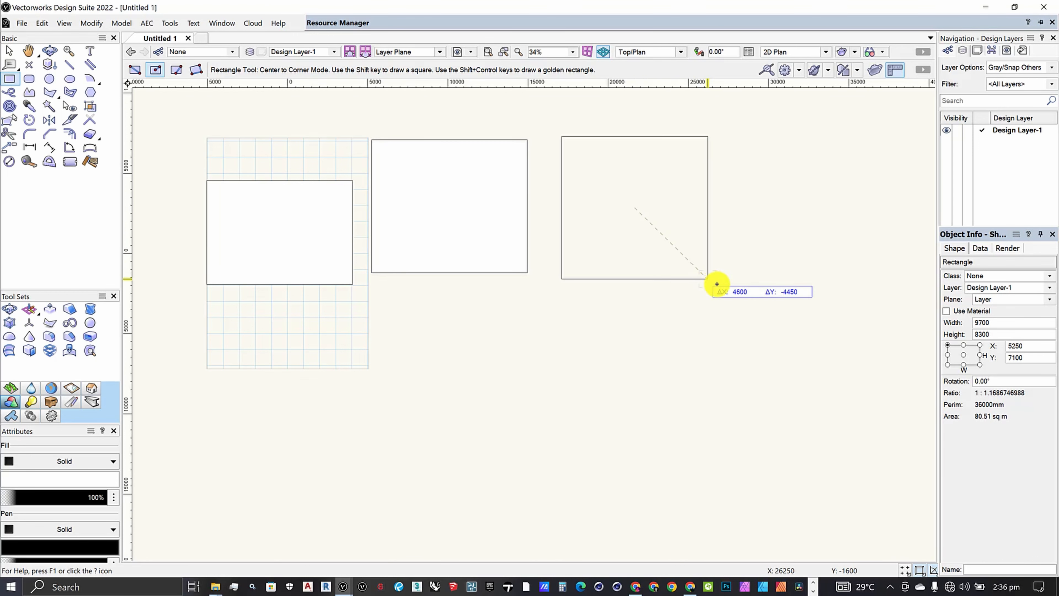
click(735, 292)
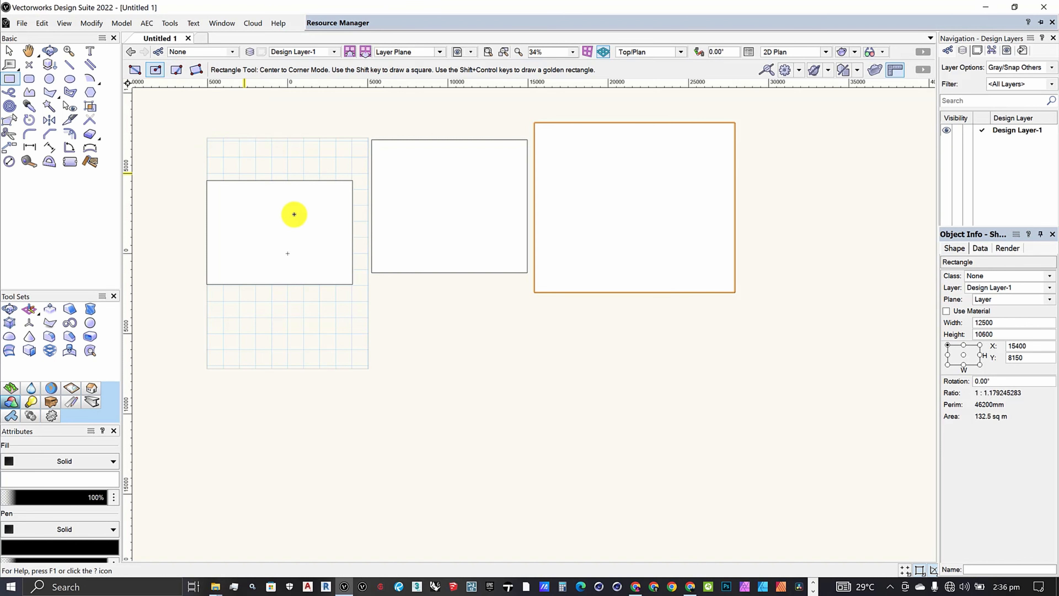
Draw a rectangle about 12080 × 8000 mm across the page's lower edge using Midpoint to Corner Mode.
scroll(294, 214, down, 2)
scroll(282, 268, up, 2)
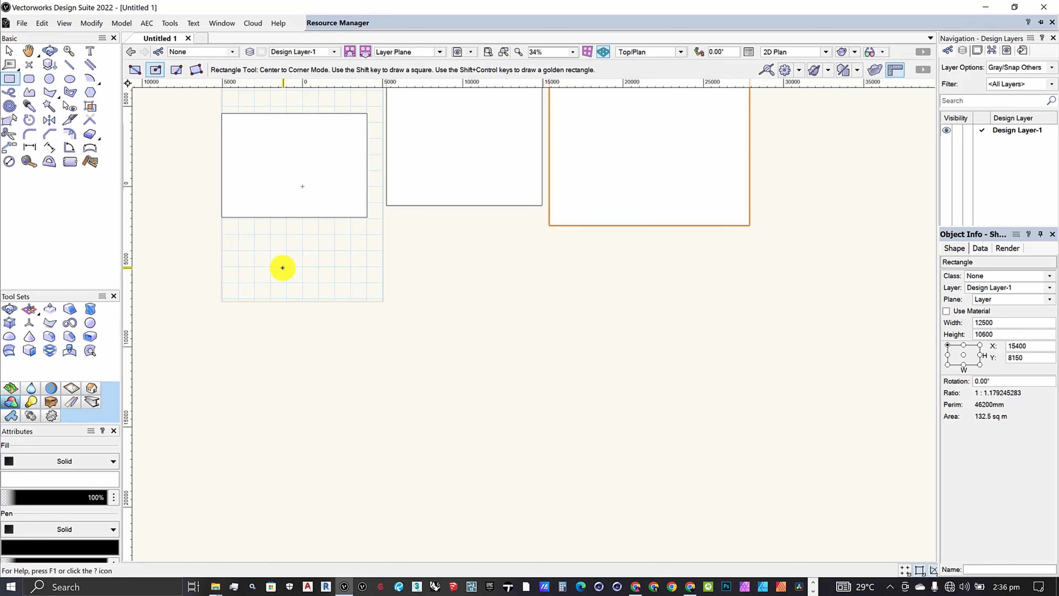
scroll(445, 173, down, 1)
scroll(335, 275, up, 2)
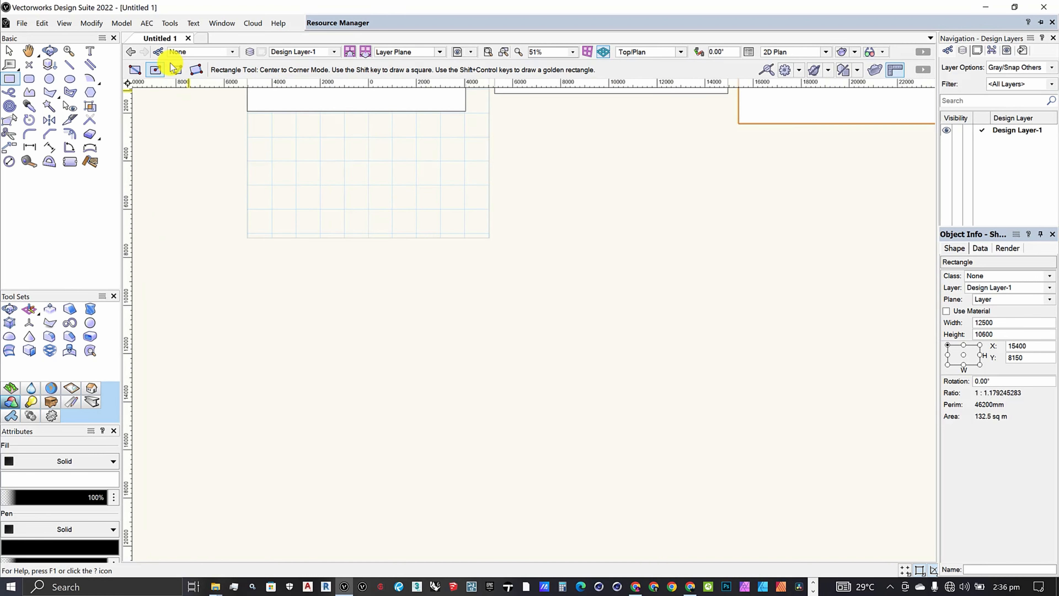
click(176, 70)
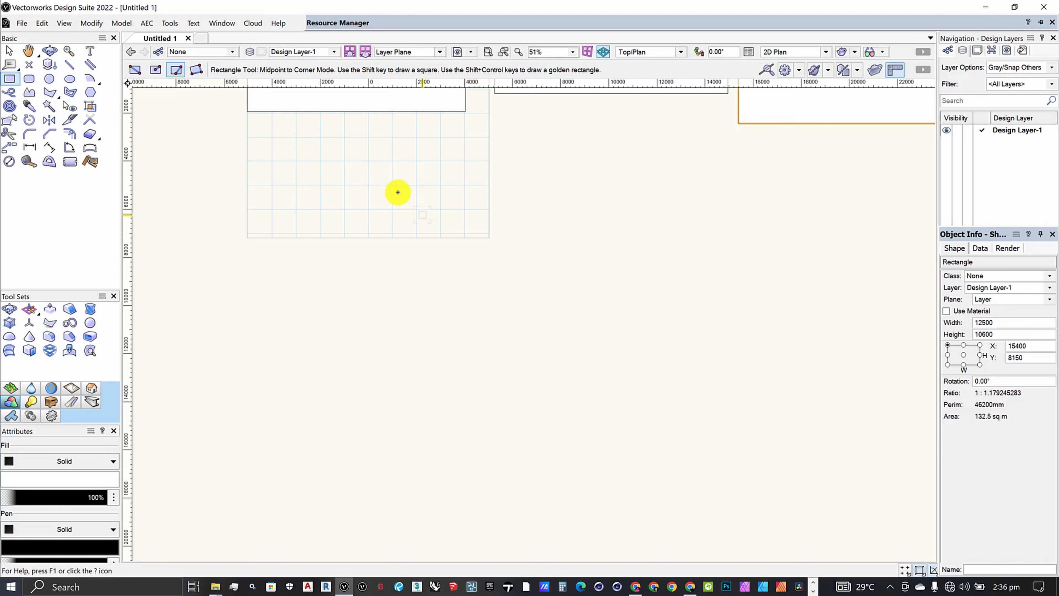
click(438, 215)
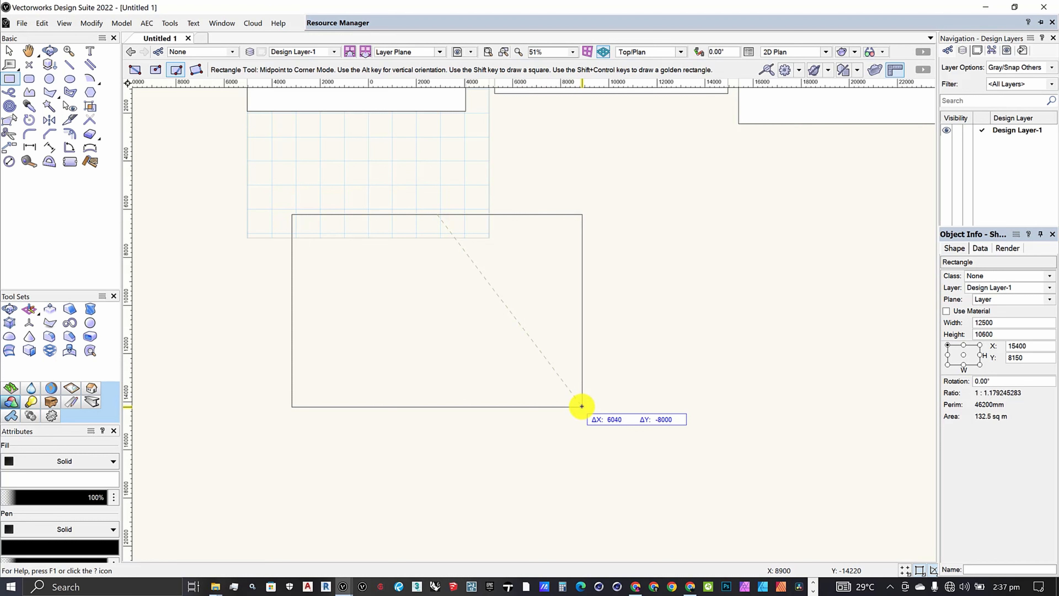
click(582, 407)
Draw a tilted rectangle about 16340 × 14870 mm, rotated about 34°, below and right of the other rectangles in Three Point Rotated Mode.
scroll(373, 251, down, 3)
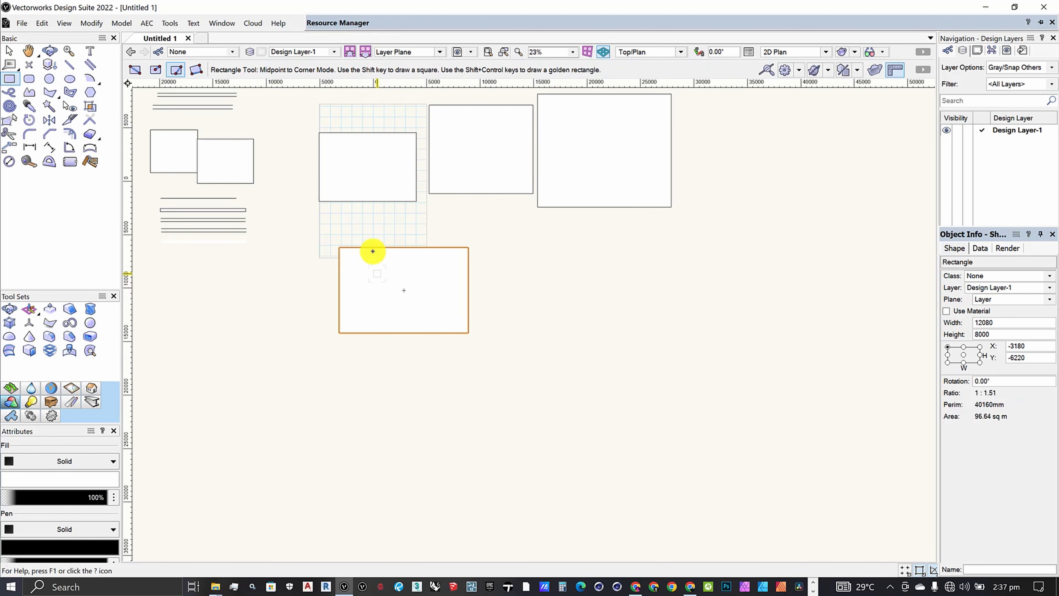
click(195, 75)
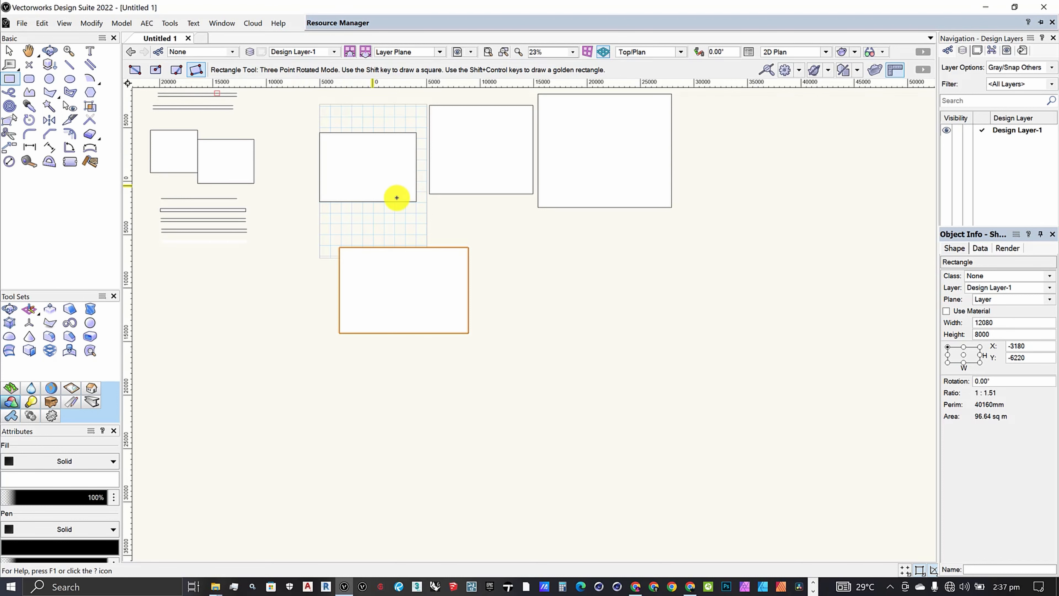
scroll(397, 197, down, 3)
scroll(592, 156, up, 2)
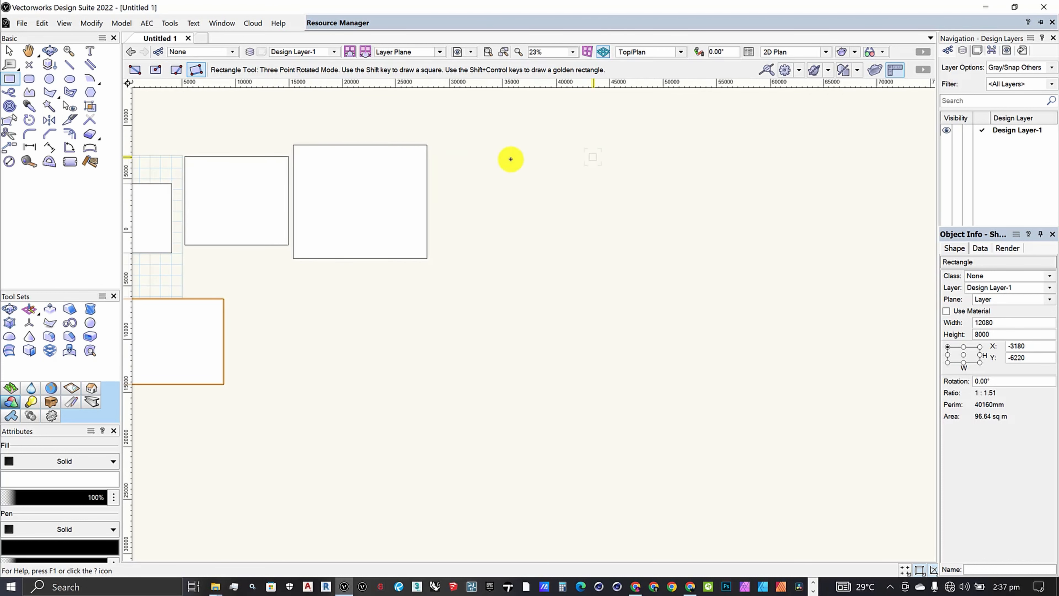
scroll(459, 163, down, 3)
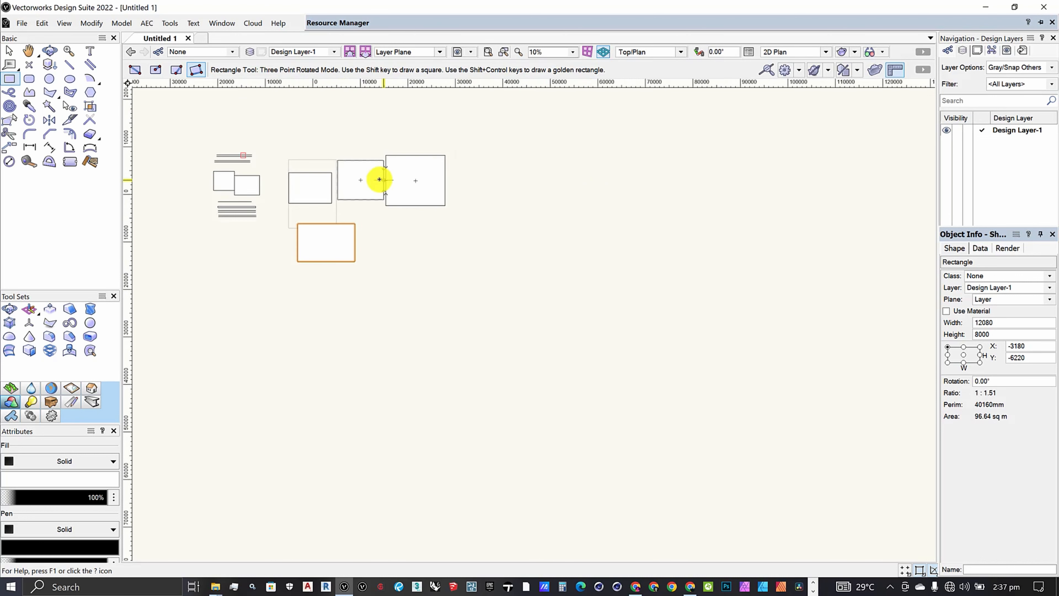
scroll(384, 153, up, 3)
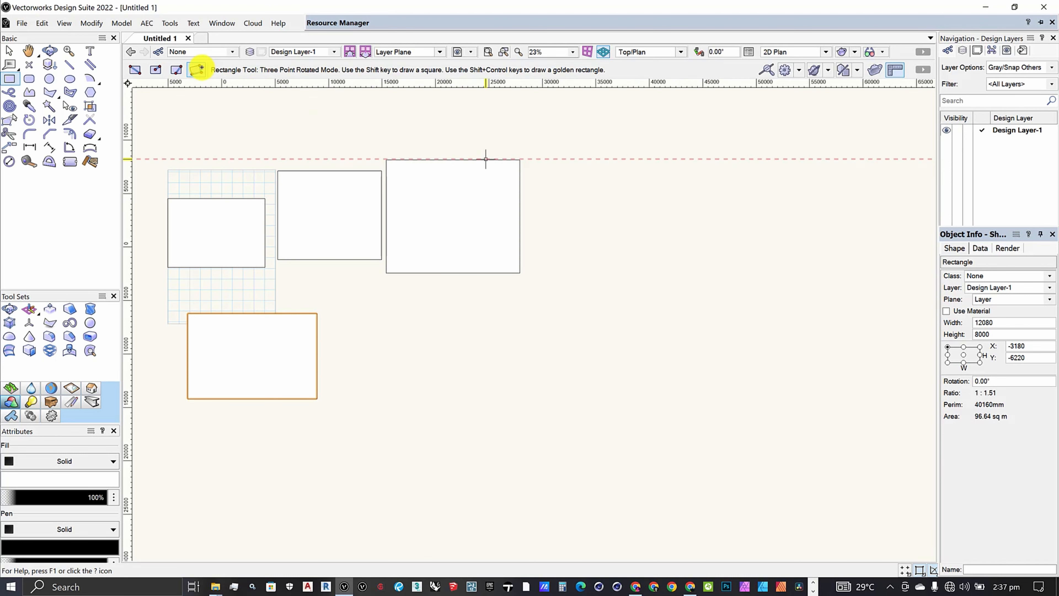
scroll(368, 189, down, 2)
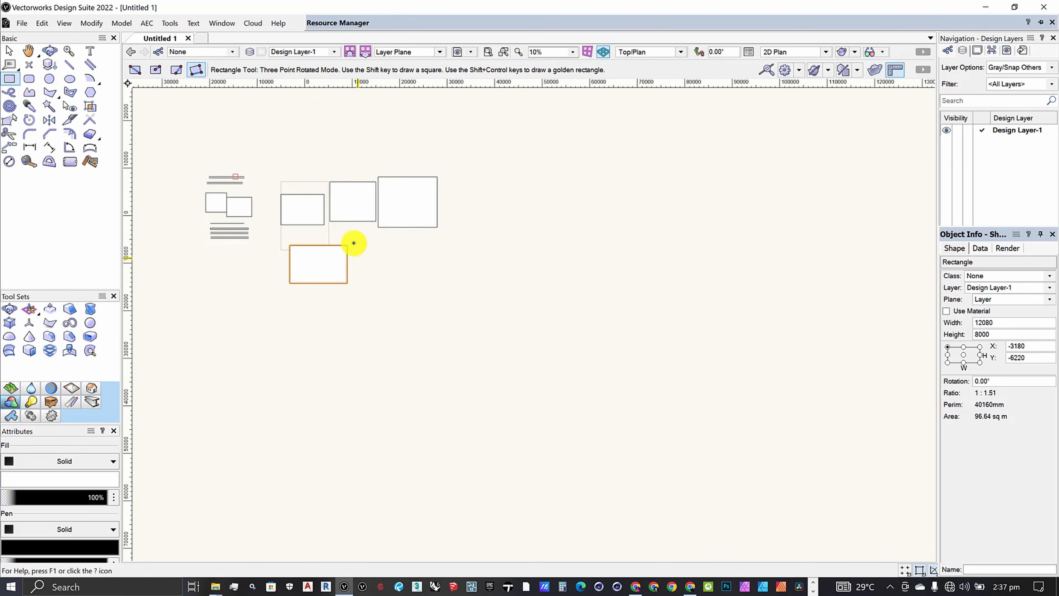
scroll(354, 239, up, 2)
scroll(404, 263, up, 1)
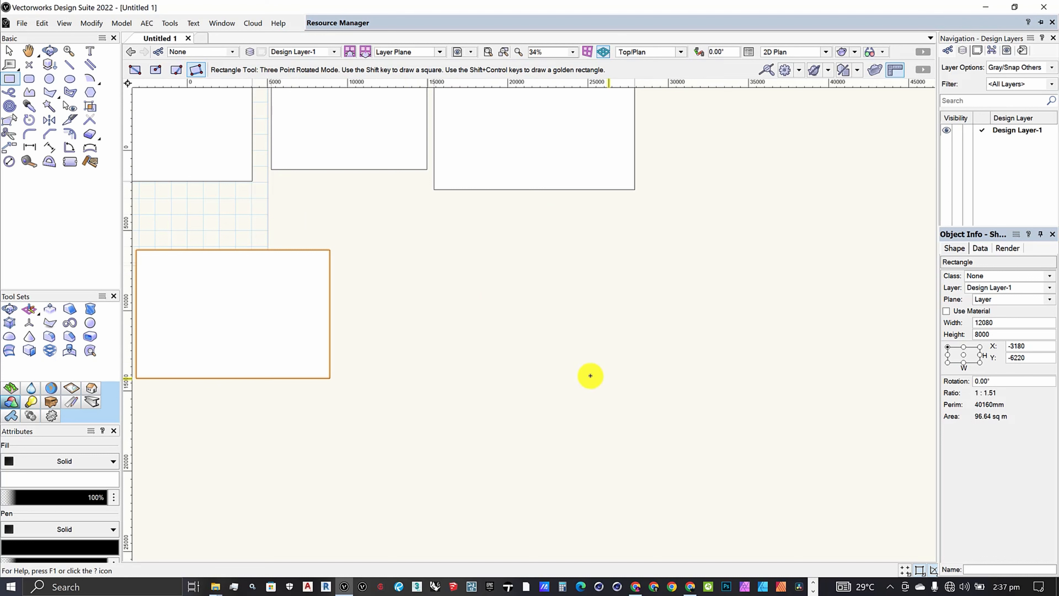
click(590, 375)
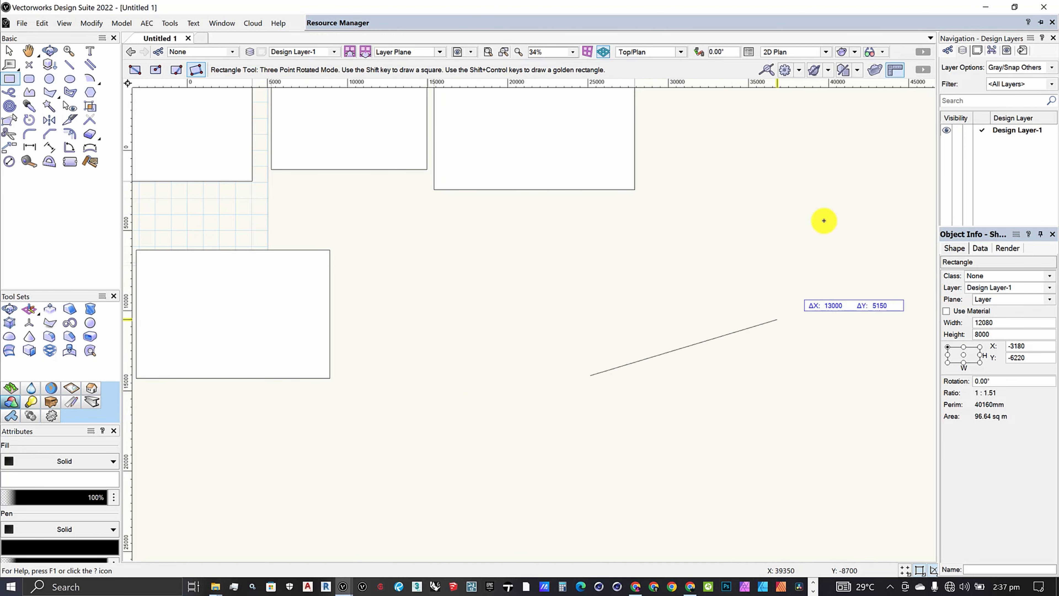
scroll(717, 214, down, 3)
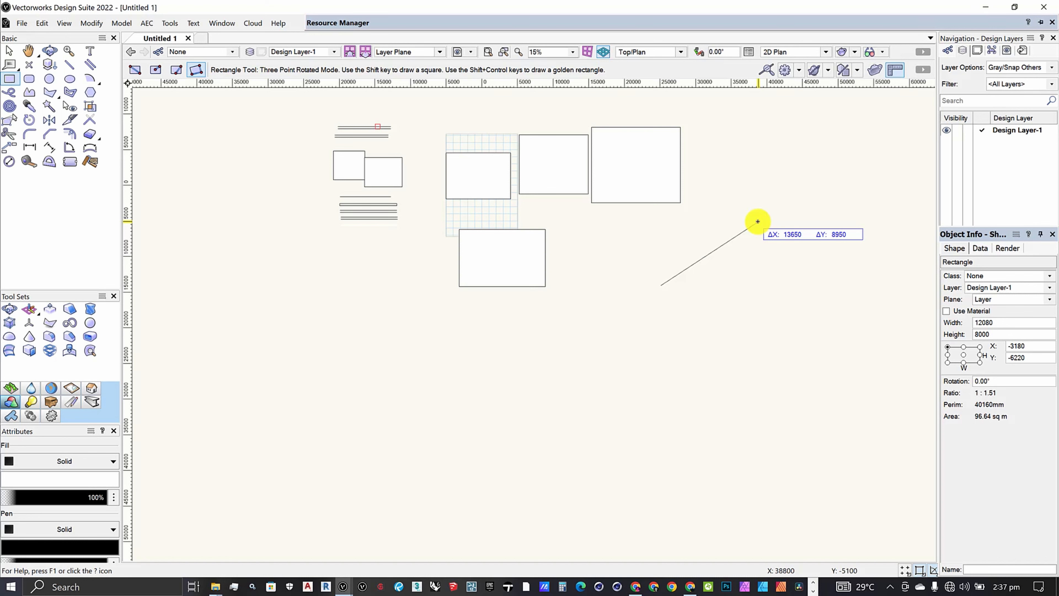
click(758, 222)
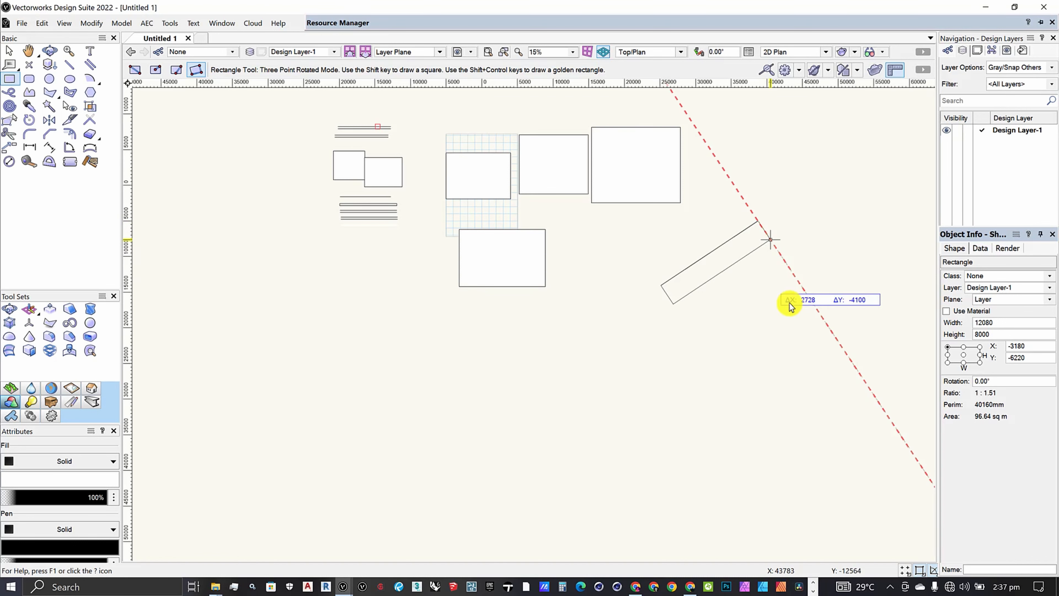
click(765, 342)
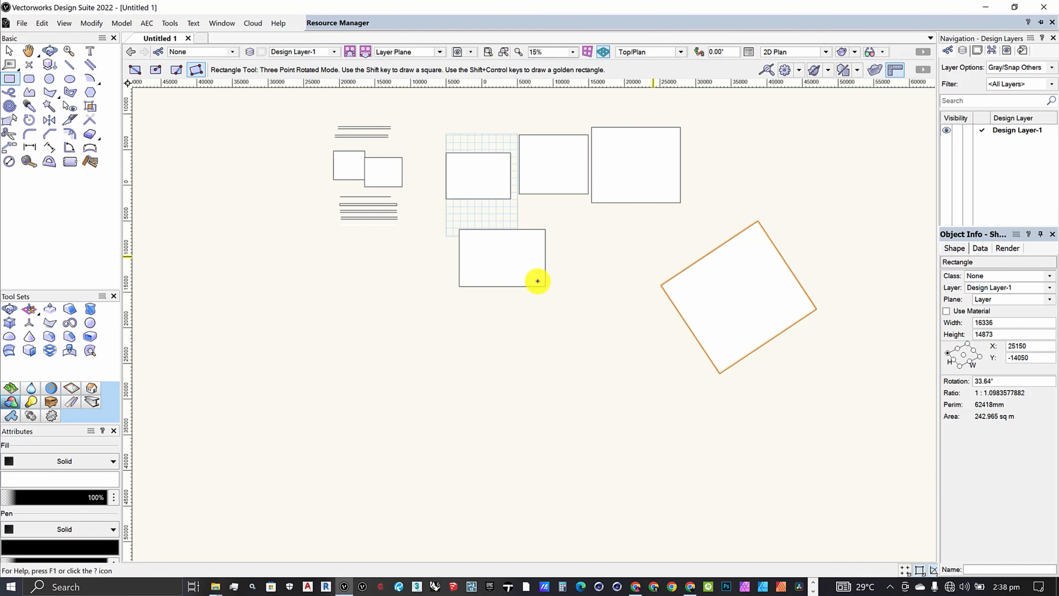
Draw a second tilted rectangle about 39170 × 12260 mm above the first tilted one, sloping down to the right.
scroll(538, 281, down, 2)
scroll(703, 204, up, 2)
scroll(407, 246, down, 2)
scroll(605, 222, up, 2)
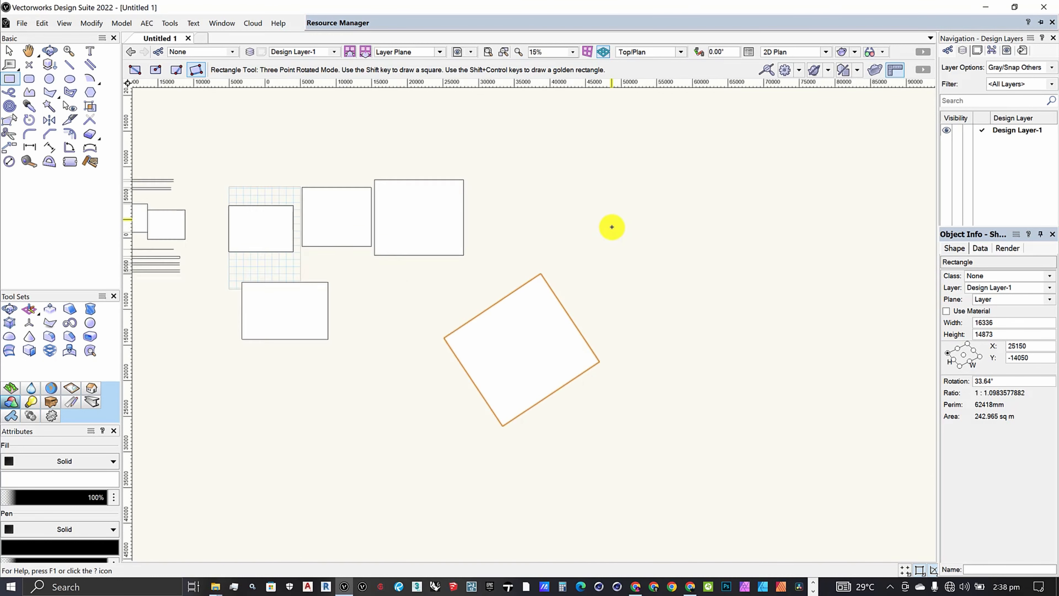
click(670, 267)
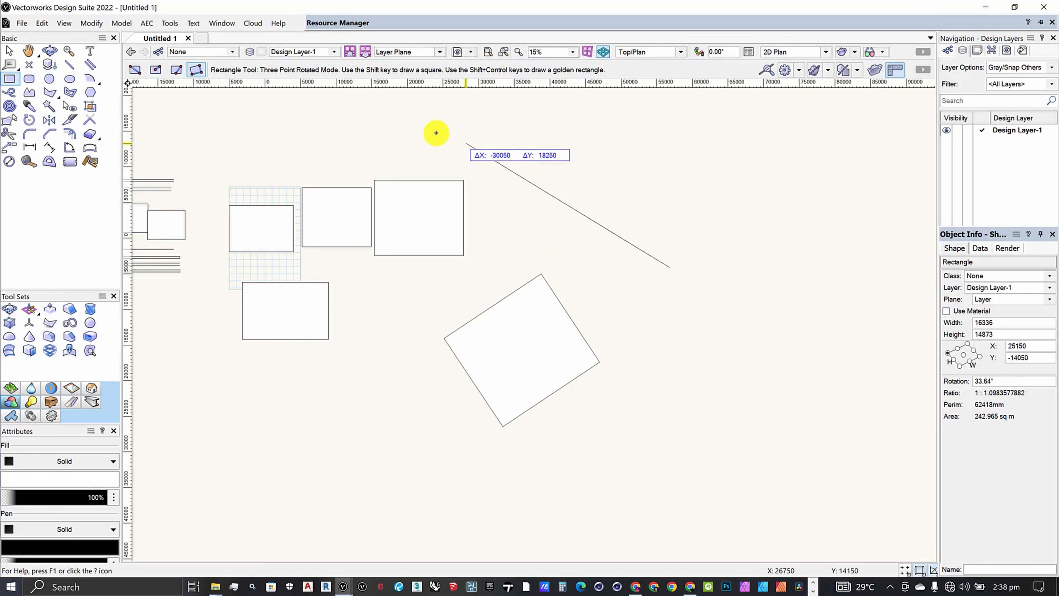
click(425, 132)
click(702, 184)
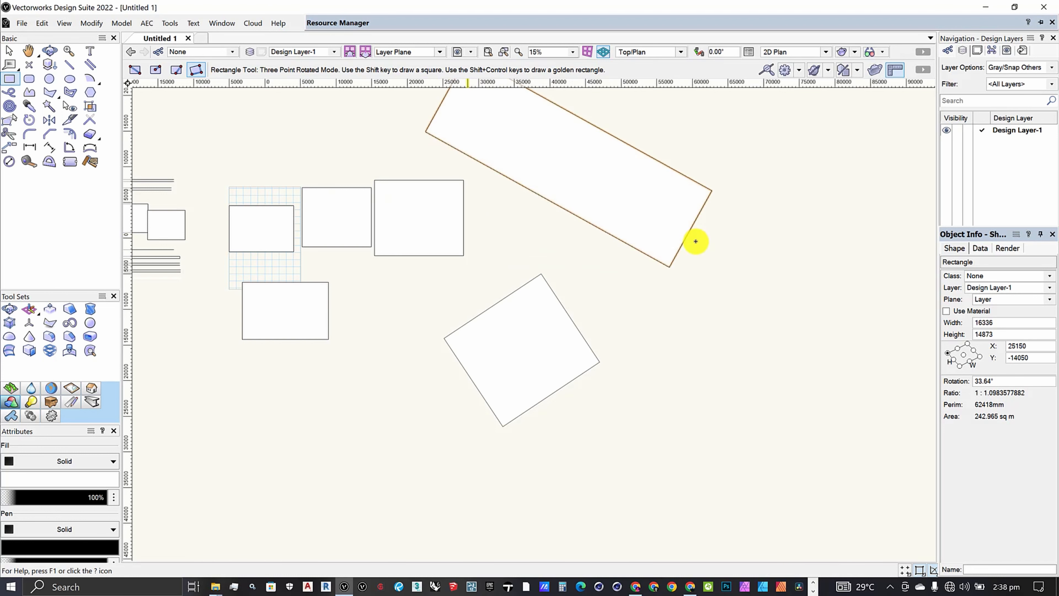
scroll(698, 240, down, 2)
scroll(662, 247, down, 1)
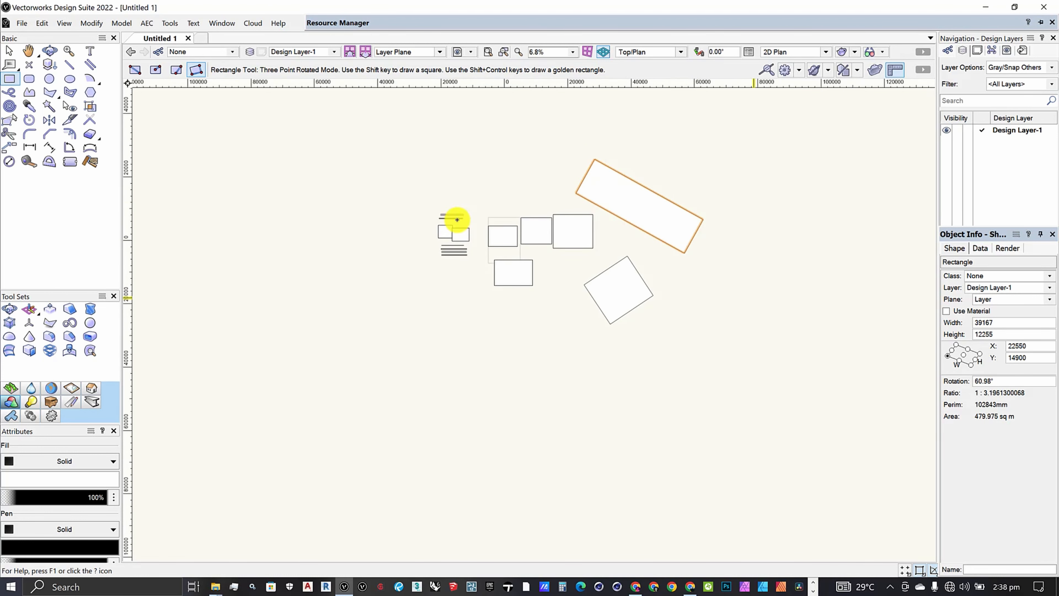
scroll(717, 227, up, 1)
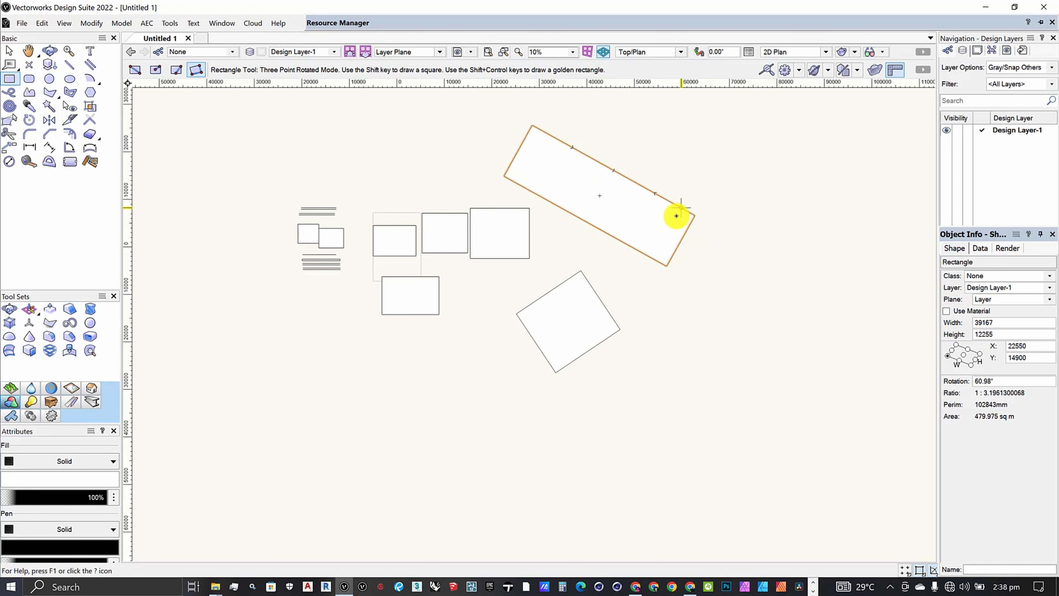